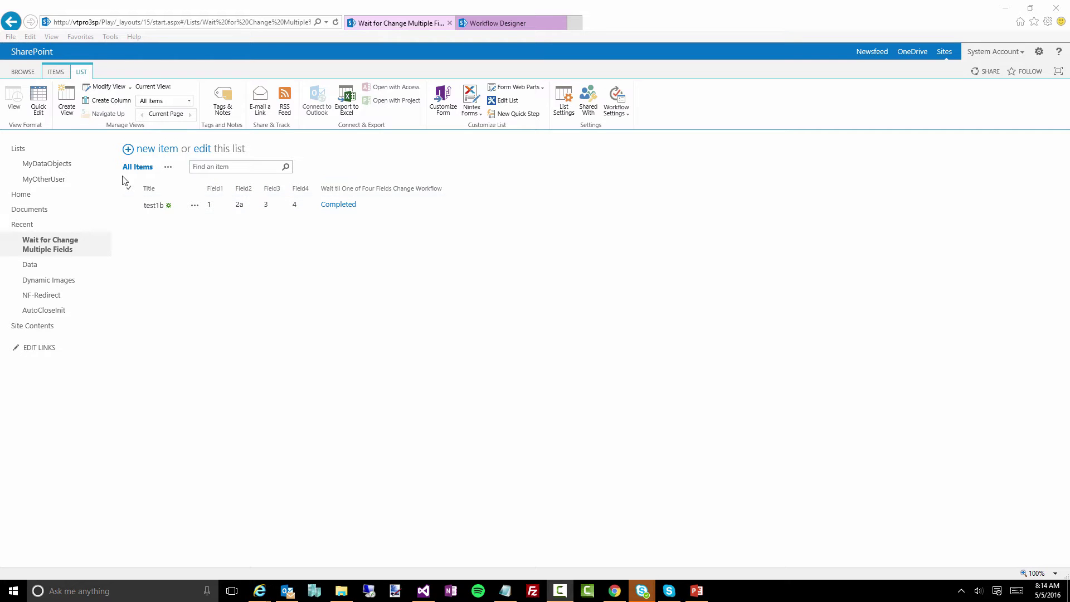
- Open the new item form on the Wait for Change Multiple Fields list
{"action": "left_click", "coordinate": [150, 154]}
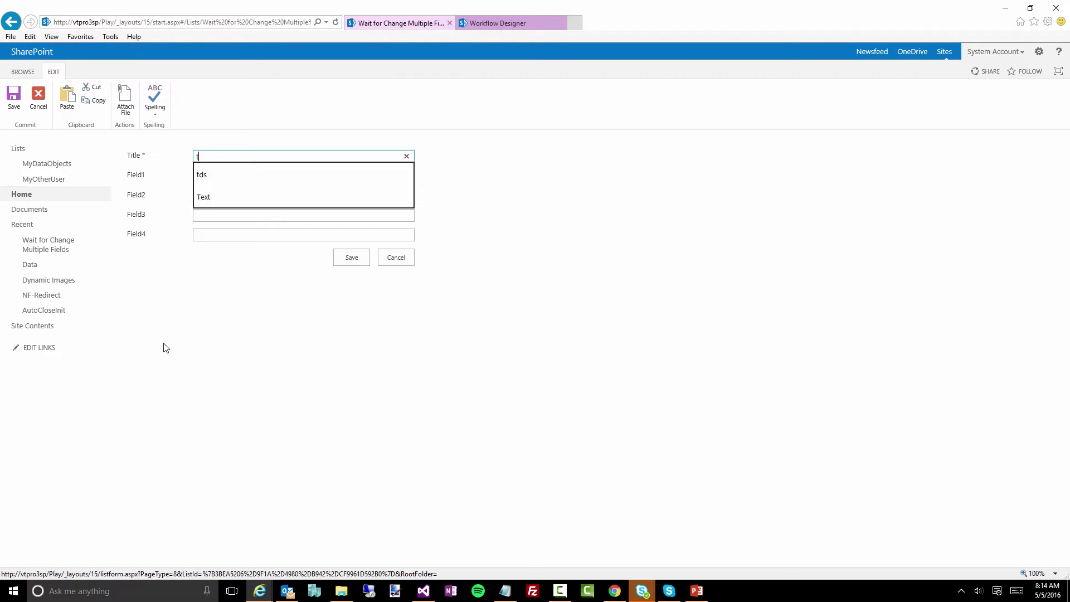
- Fill Field1–Field4 with 1, 2, 3, 4 for item test2, save it, and return to the list
{"action": "left_click", "coordinate": [233, 177]}
{"action": "type", "text": "1"}
{"action": "key", "text": "Tab"}
{"action": "type", "text": "2"}
{"action": "type", "text": "3"}
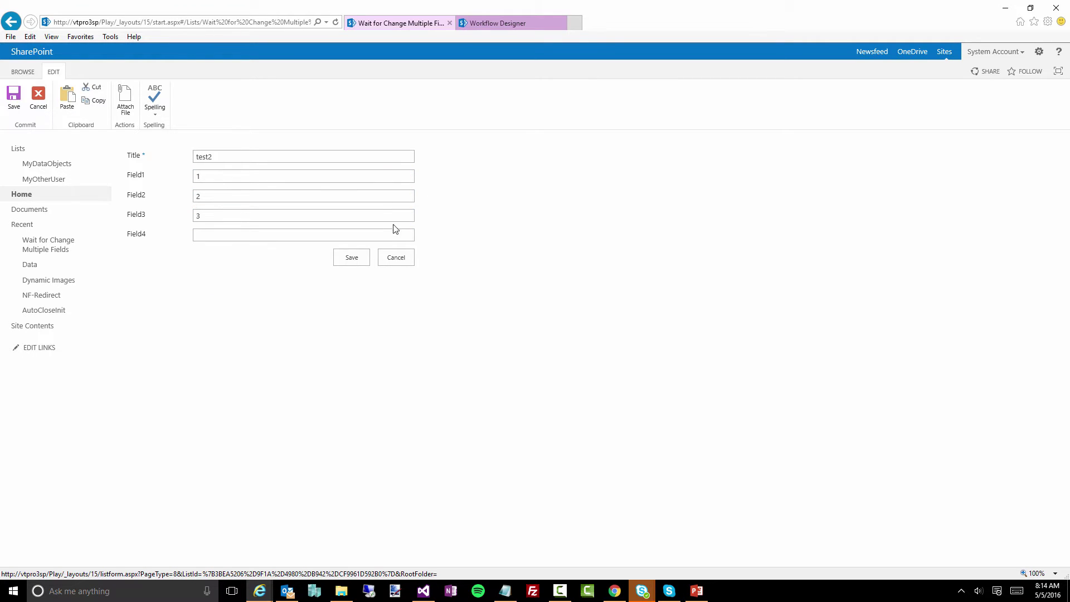
{"action": "type", "text": "4"}
{"action": "left_click", "coordinate": [349, 257]}
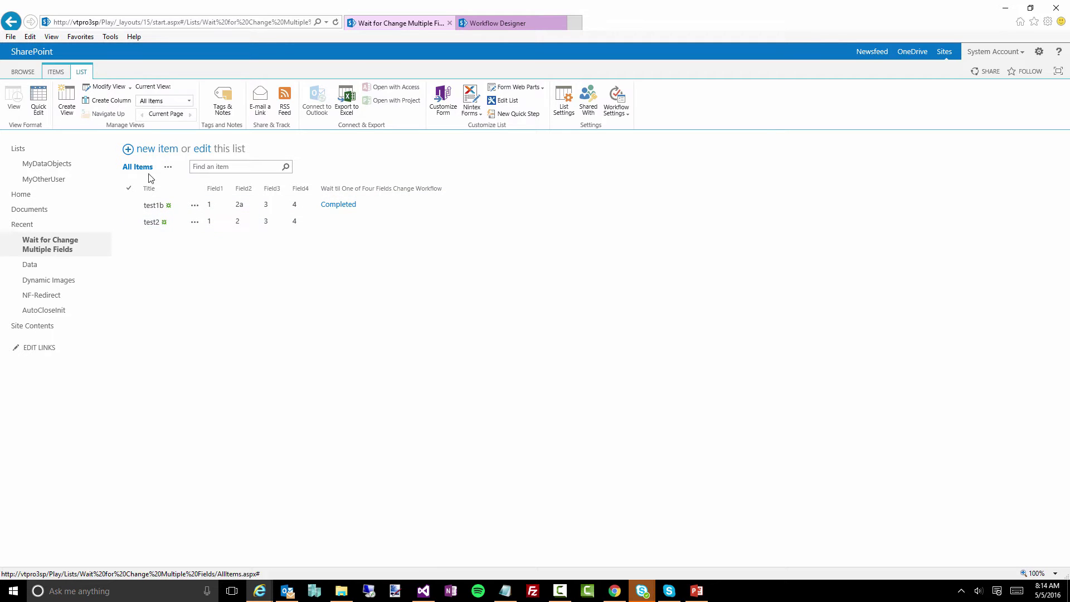
{"action": "left_click", "coordinate": [23, 76]}
- Open the list page in a new browser tab
{"action": "right_click", "coordinate": [56, 113]}
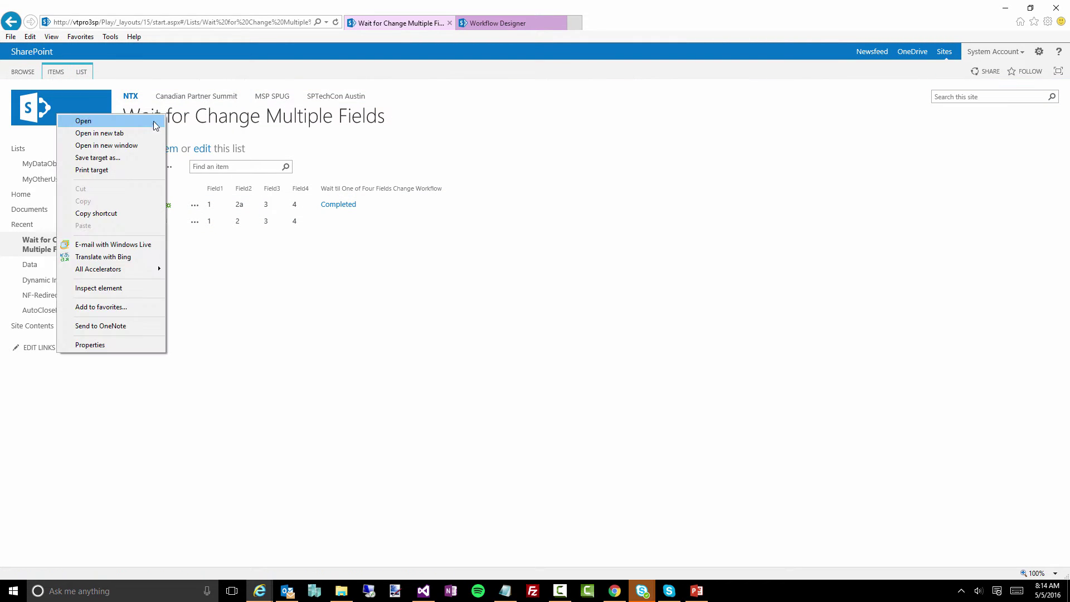
{"action": "left_click", "coordinate": [138, 132]}
{"action": "left_click", "coordinate": [586, 20]}
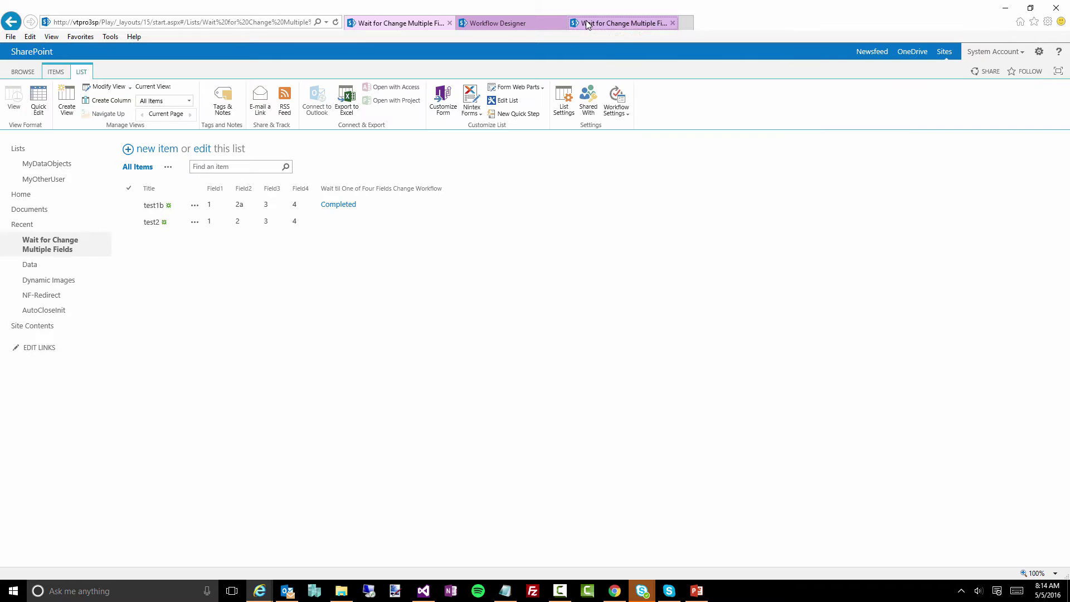
- Create a blank Nintex workflow for the list and filter actions by 'wait'
{"action": "left_click", "coordinate": [617, 112]}
{"action": "left_click", "coordinate": [613, 179]}
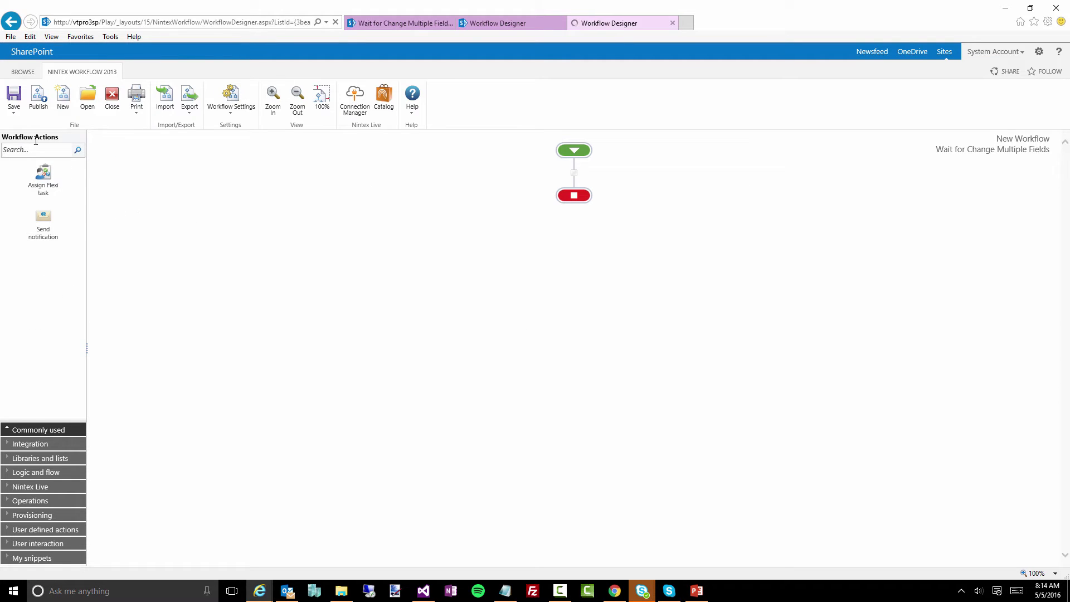
{"action": "left_click", "coordinate": [29, 149]}
{"action": "type", "text": "wa"}
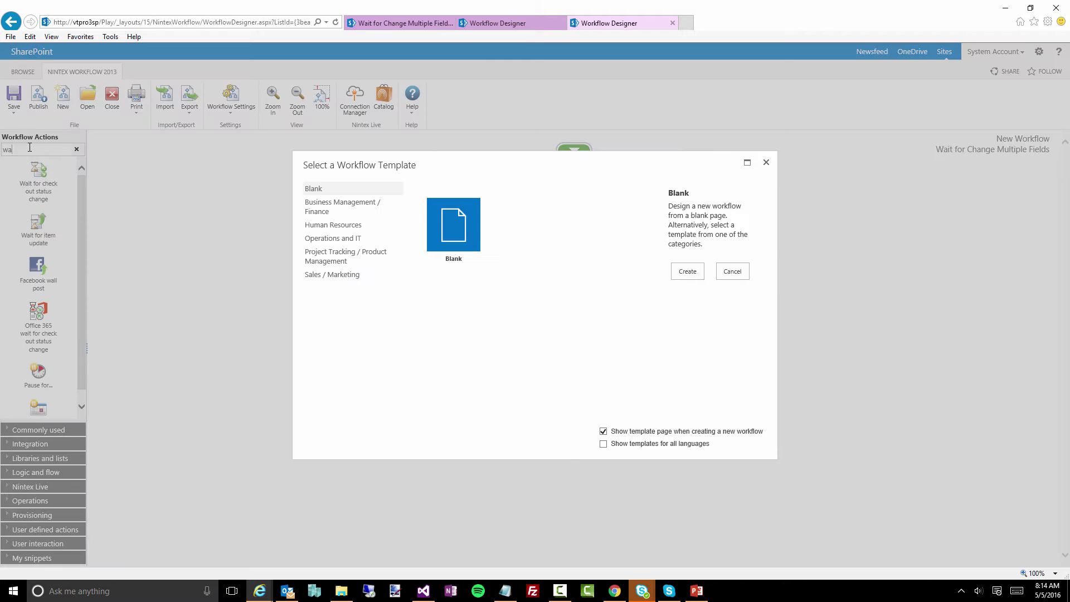
{"action": "left_click", "coordinate": [687, 272]}
{"action": "left_click", "coordinate": [54, 152]}
{"action": "type", "text": "wait"}
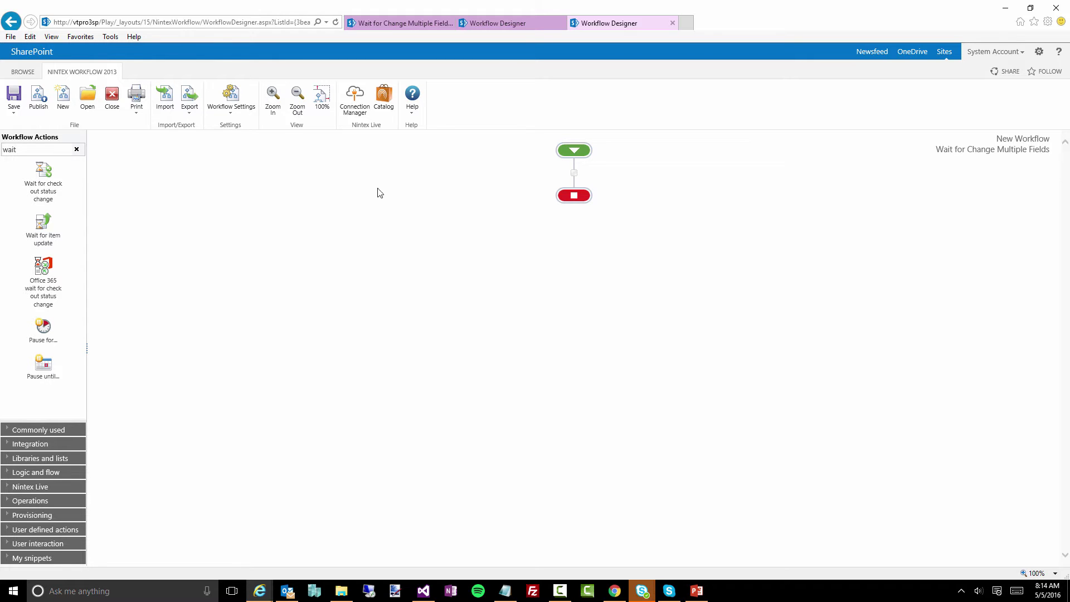
- Place a Wait for item update action in the workflow and choose Field1 to watch
{"action": "left_click_drag", "start_coordinate": [43, 224], "coordinate": [578, 177]}
{"action": "double_click", "coordinate": [573, 212]}
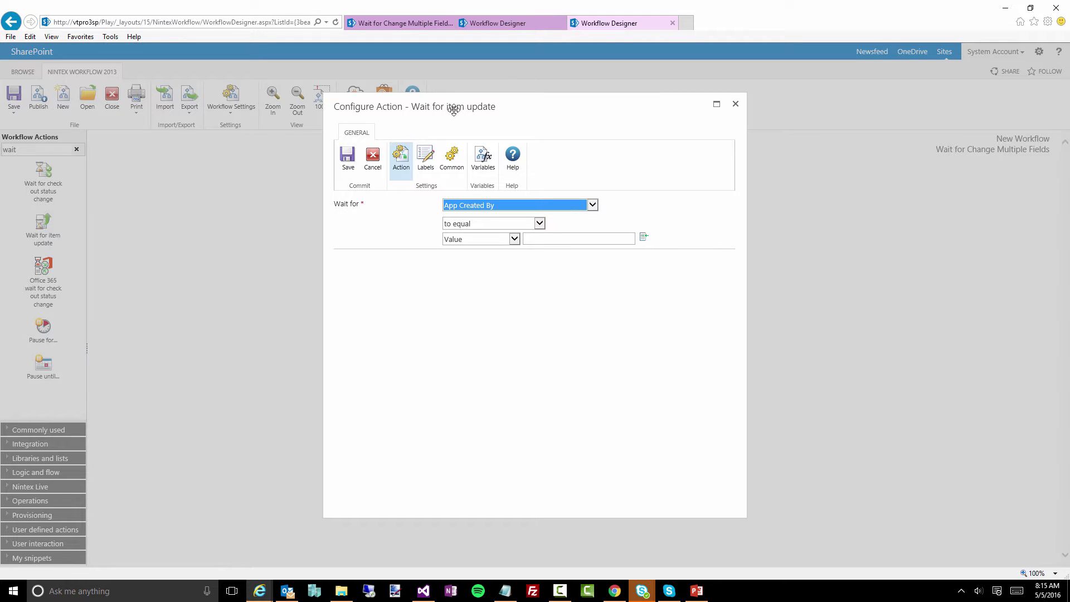
{"action": "left_click", "coordinate": [473, 207]}
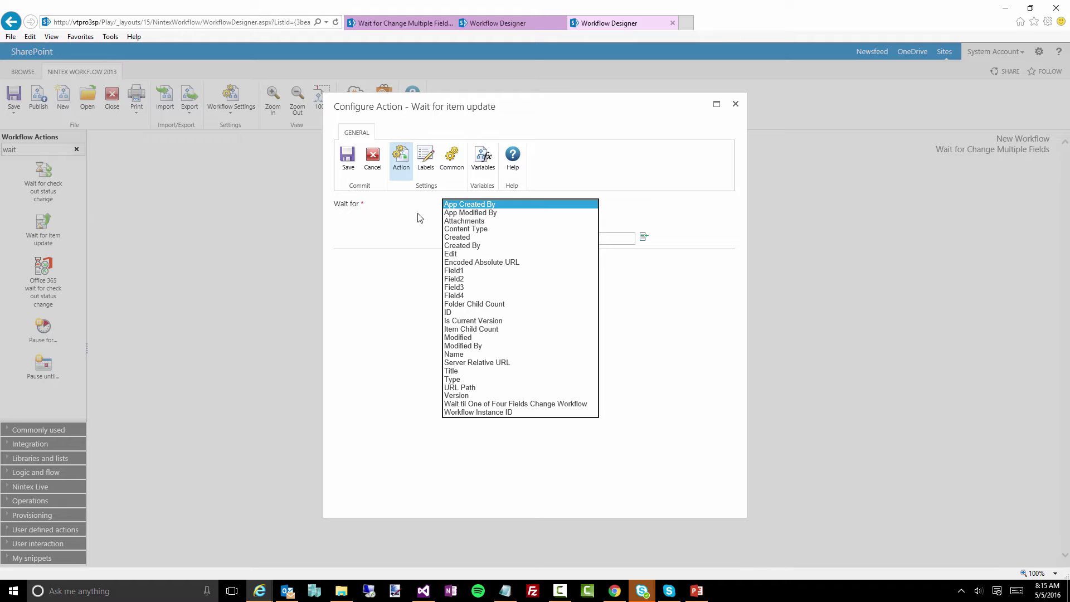
{"action": "left_click", "coordinate": [421, 218]}
{"action": "left_click", "coordinate": [458, 207]}
{"action": "left_click", "coordinate": [453, 270]}
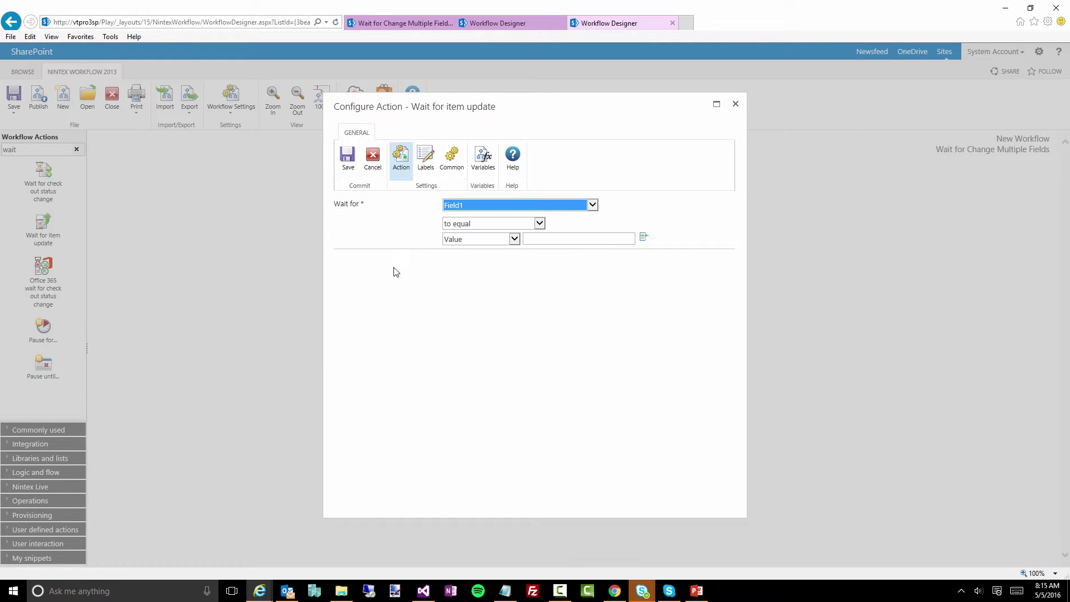
- Set the condition to not equal Workflow Data, then close the settings without saving
{"action": "left_click", "coordinate": [457, 223]}
{"action": "left_click", "coordinate": [457, 231]}
{"action": "left_click", "coordinate": [469, 239]}
{"action": "left_click", "coordinate": [468, 247]}
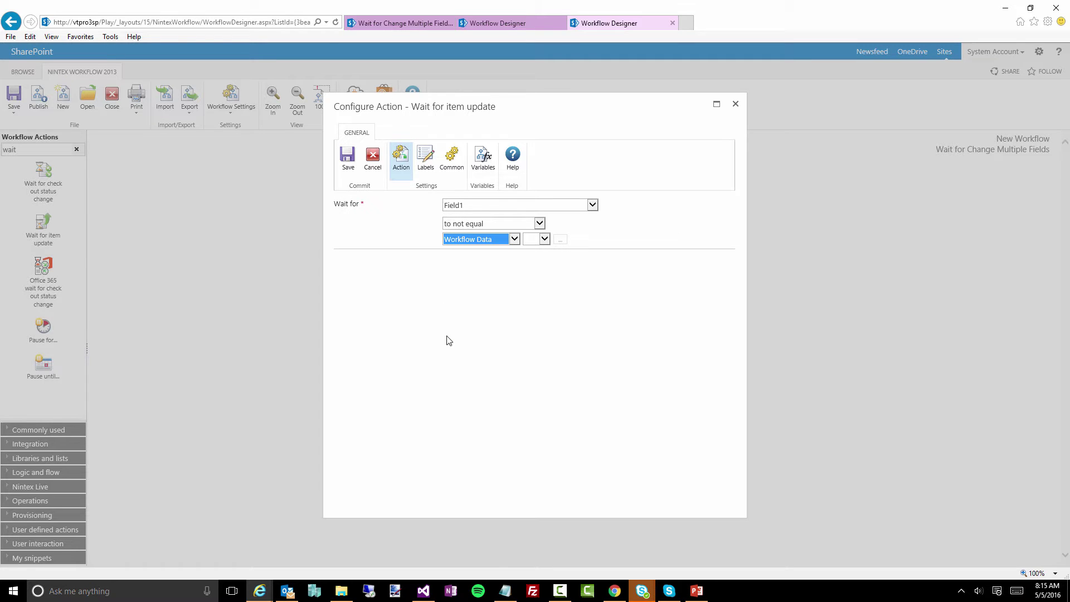
{"action": "left_click", "coordinate": [736, 105]}
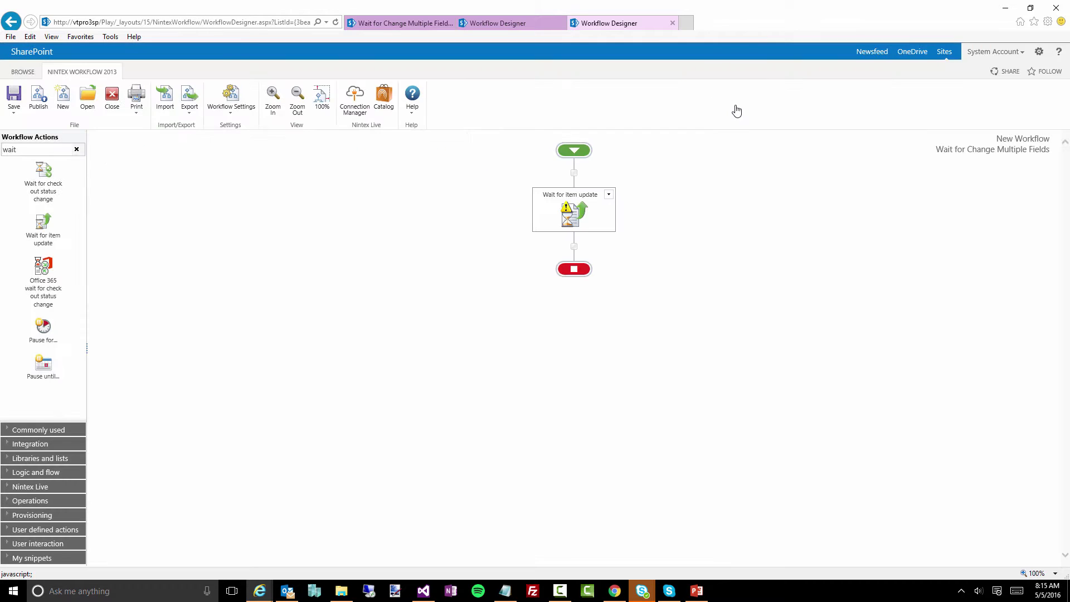
- Switch to the Wait til One of Four Fields Change Workflow and inspect its boolContinue variable
{"action": "left_click", "coordinate": [524, 25]}
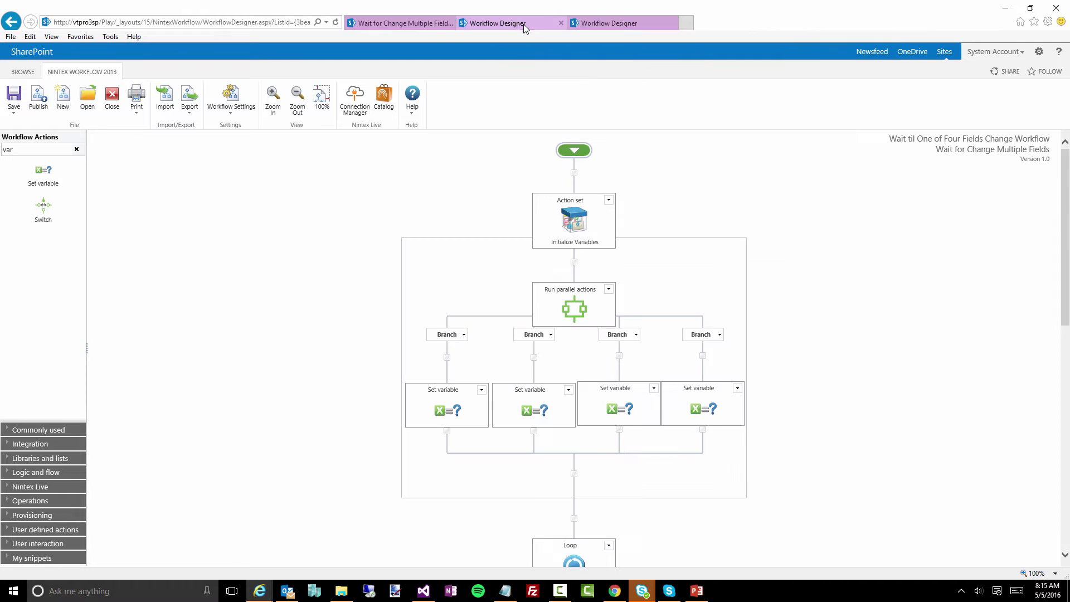
{"action": "left_click", "coordinate": [232, 115]}
{"action": "left_click", "coordinate": [231, 140]}
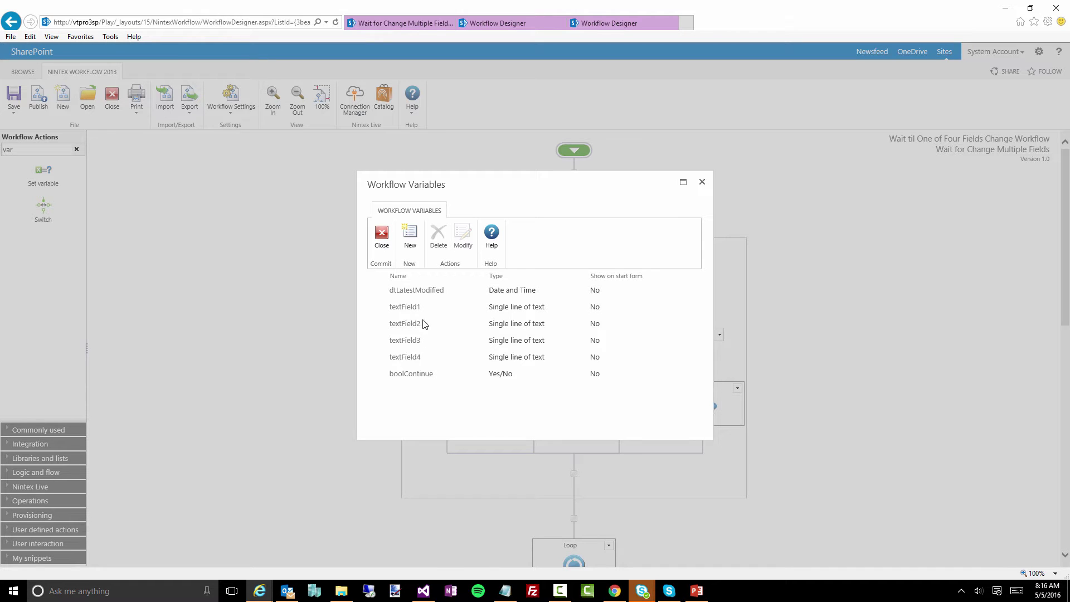
{"action": "left_click", "coordinate": [425, 374]}
{"action": "left_click", "coordinate": [458, 246]}
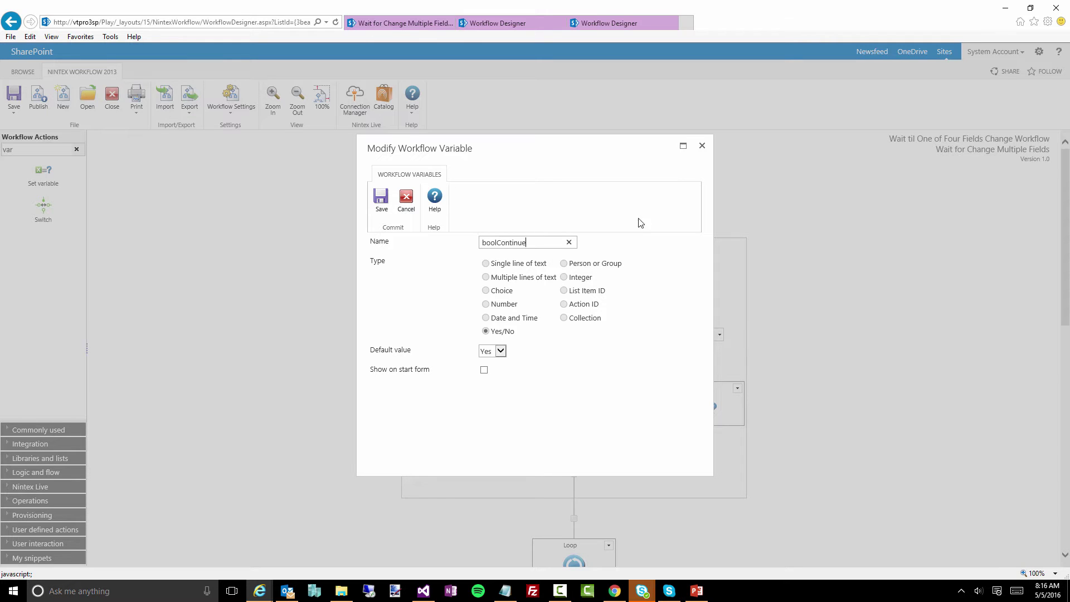
{"action": "left_click", "coordinate": [701, 147]}
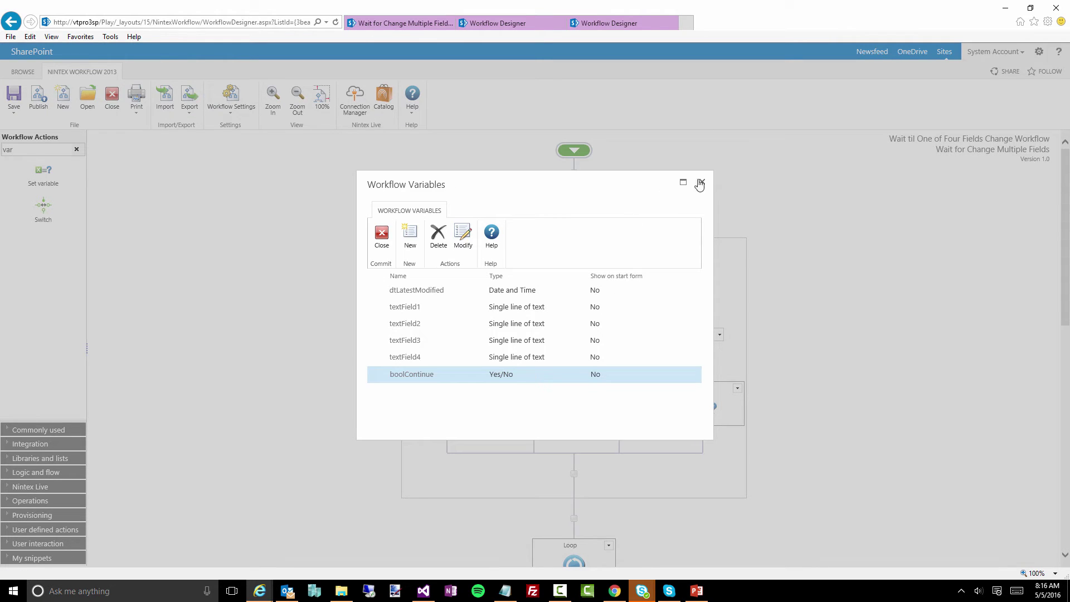
{"action": "left_click", "coordinate": [702, 182]}
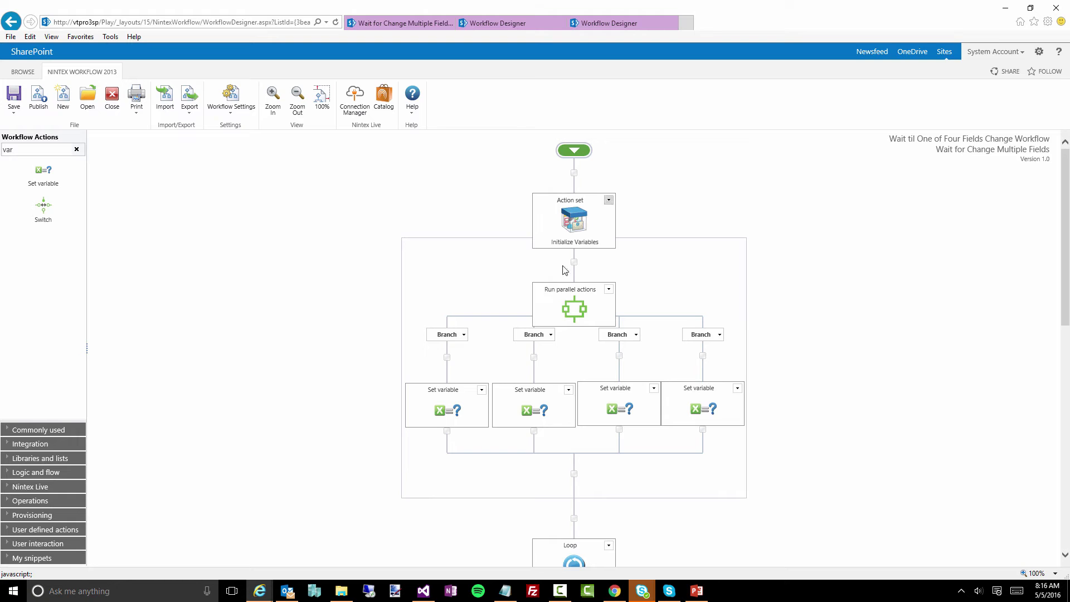
{"action": "left_click", "coordinate": [608, 200]}
{"action": "left_click", "coordinate": [558, 310]}
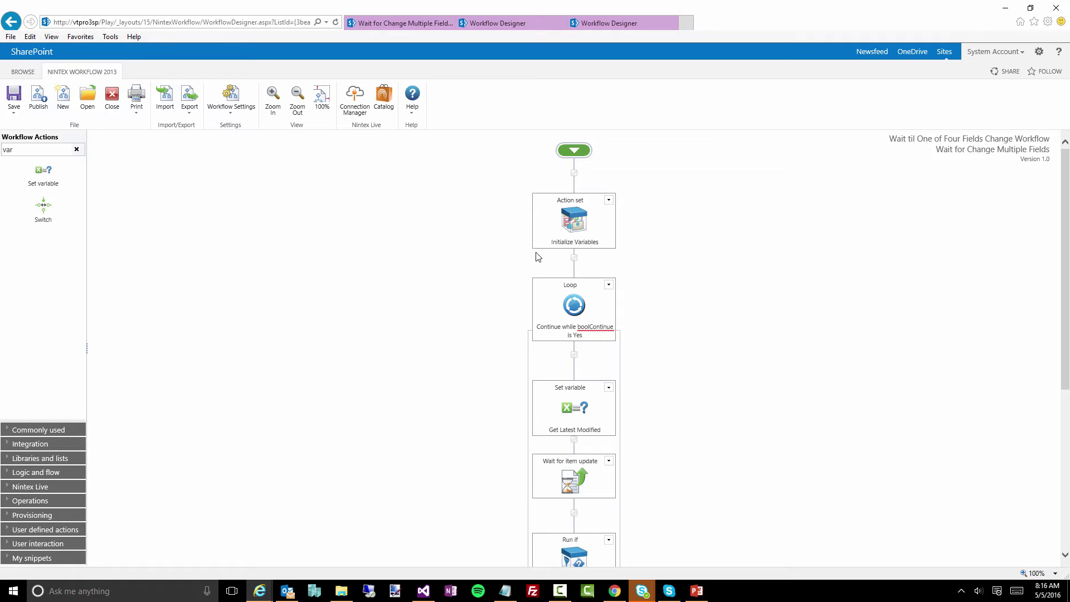
{"action": "left_click", "coordinate": [608, 200]}
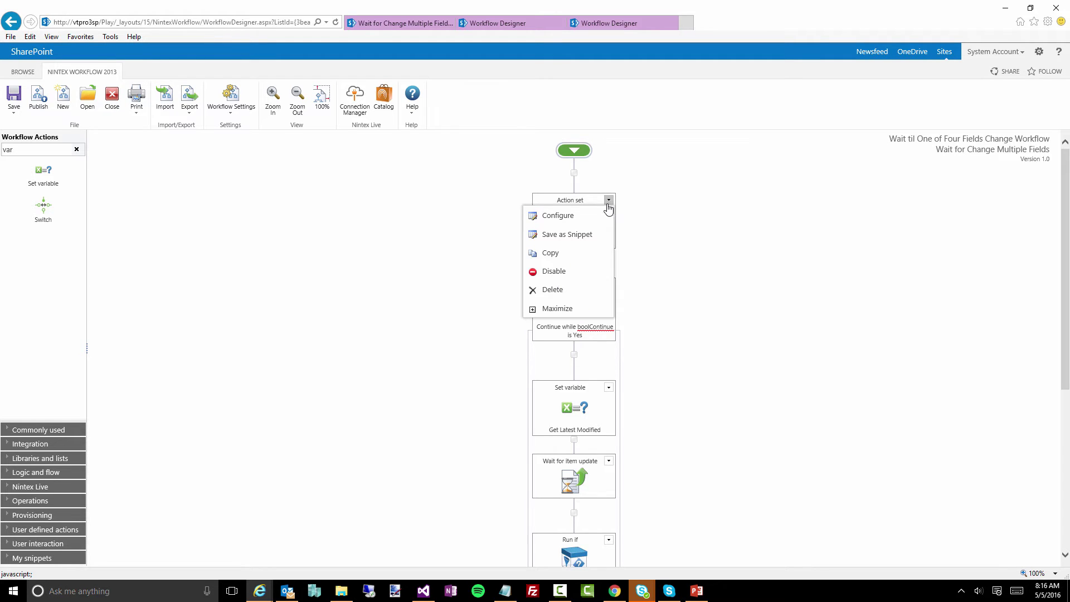
{"action": "left_click", "coordinate": [558, 308]}
{"action": "scroll", "coordinate": [669, 303], "scroll_direction": "down", "scroll_amount": 2}
{"action": "scroll", "coordinate": [633, 258], "scroll_direction": "up", "scroll_amount": 1}
{"action": "mouse_move", "coordinate": [441, 346]}
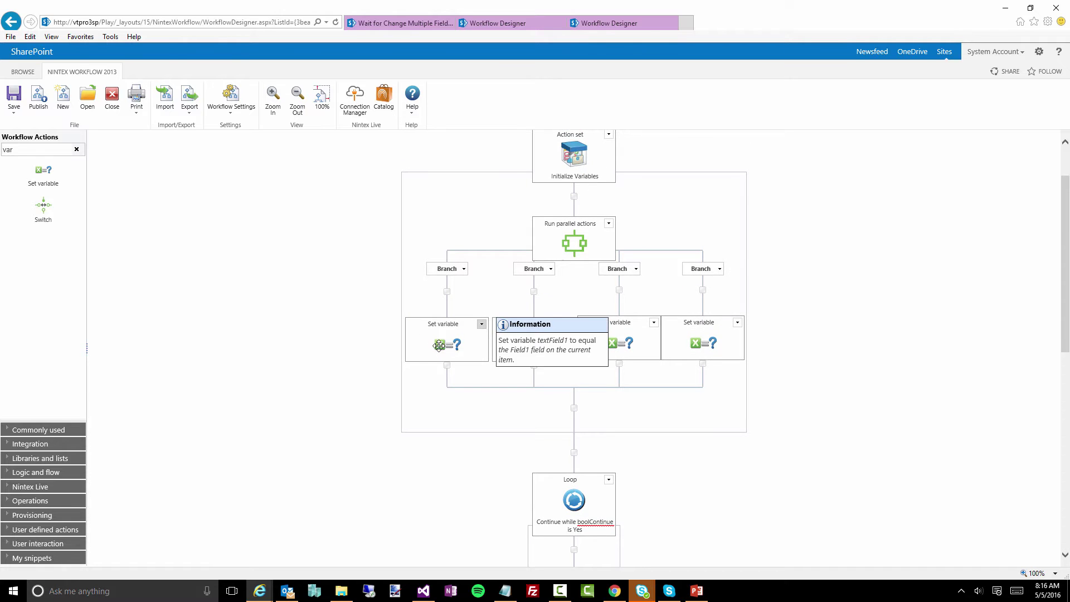
{"action": "double_click", "coordinate": [445, 344]}
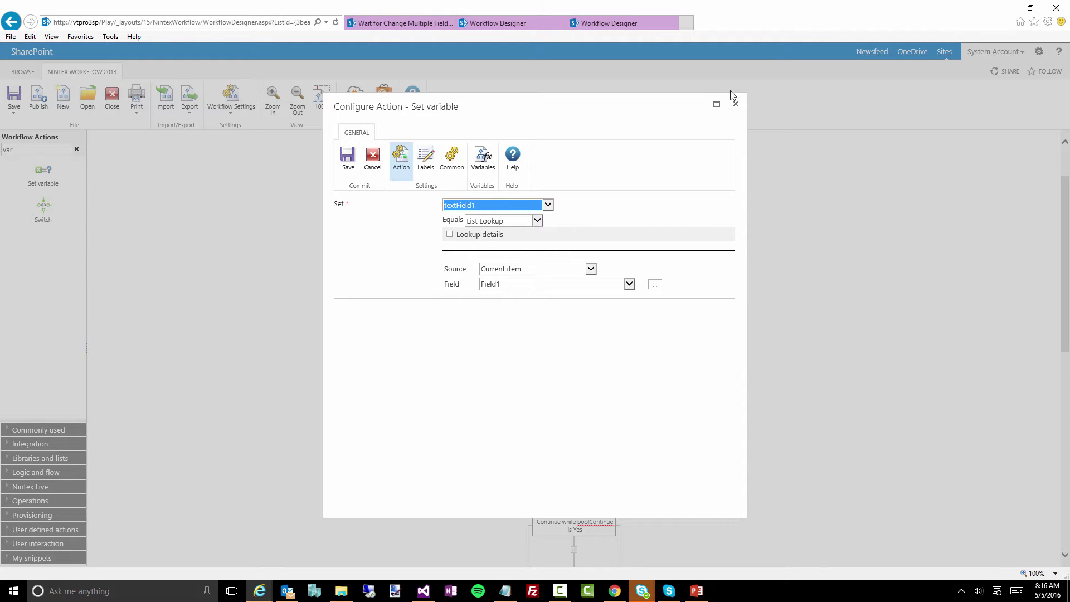
{"action": "left_click", "coordinate": [735, 104]}
{"action": "double_click", "coordinate": [695, 341]}
- Close the Set variable settings and minimize the Initialize Variables action set
{"action": "left_click", "coordinate": [737, 106]}
{"action": "left_click", "coordinate": [609, 135]}
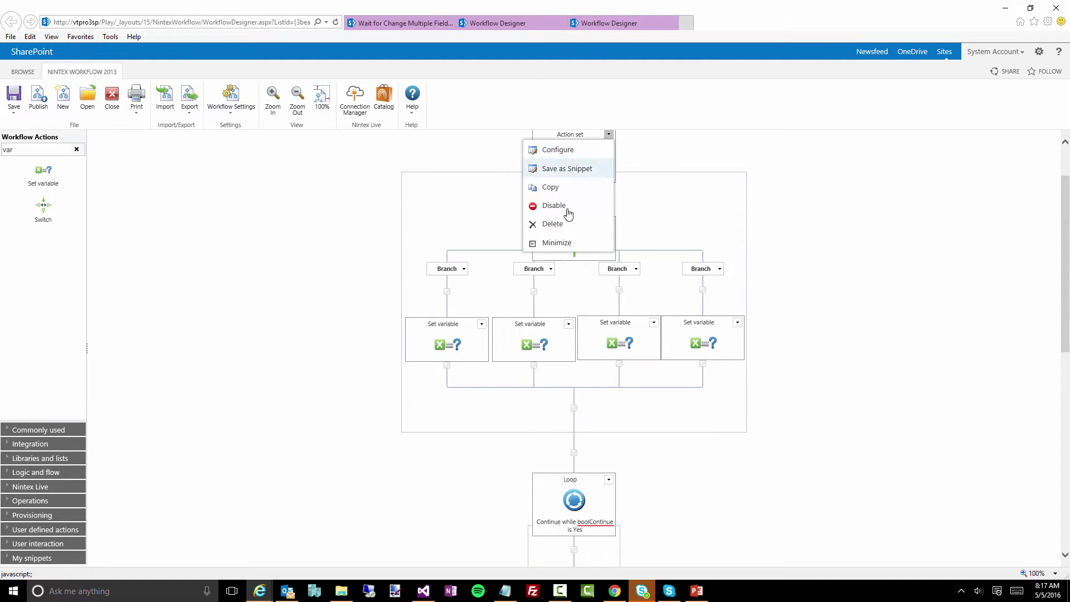
{"action": "left_click", "coordinate": [565, 243]}
- Review the Loop condition, continue while boolContinue equals Yes, and close it unchanged
{"action": "double_click", "coordinate": [561, 240]}
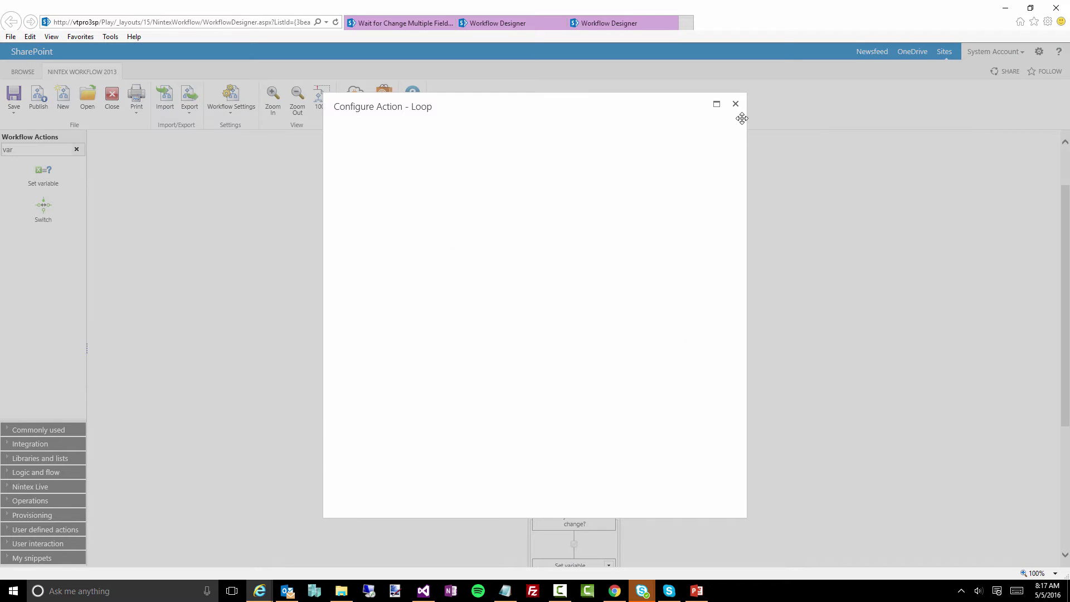
{"action": "left_click", "coordinate": [736, 104]}
{"action": "scroll", "coordinate": [659, 218], "scroll_direction": "up", "scroll_amount": 2}
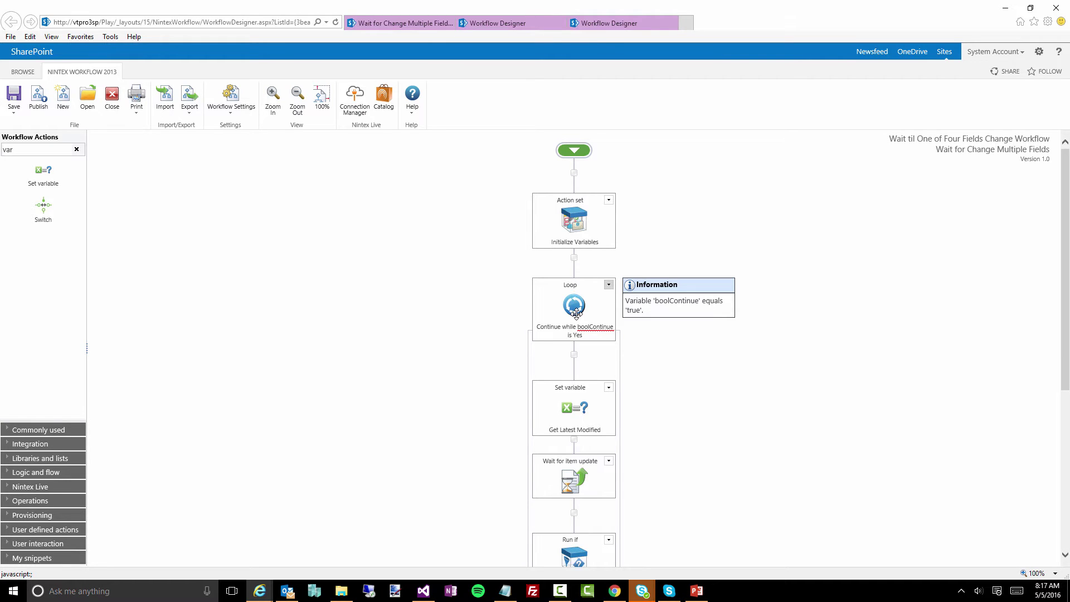
{"action": "double_click", "coordinate": [576, 314]}
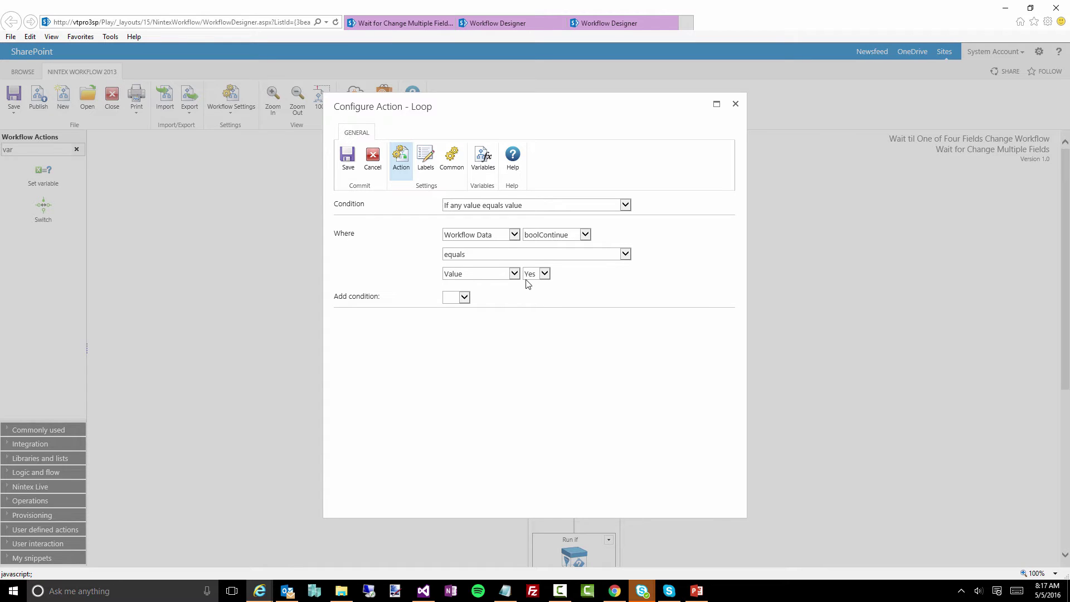
{"action": "left_click", "coordinate": [736, 110]}
{"action": "scroll", "coordinate": [692, 309], "scroll_direction": "down", "scroll_amount": 3}
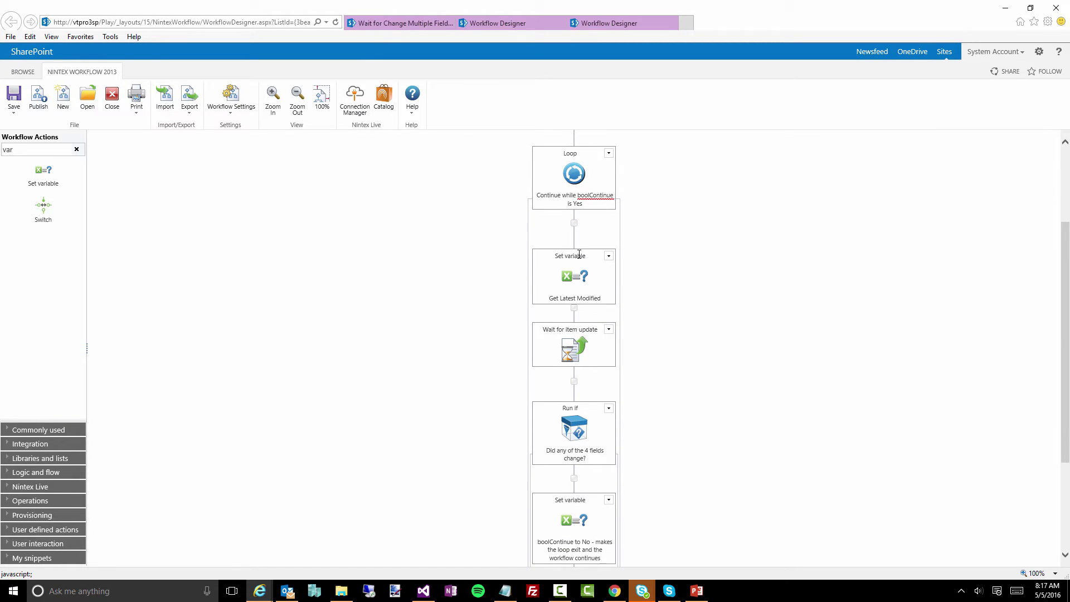
{"action": "double_click", "coordinate": [575, 275]}
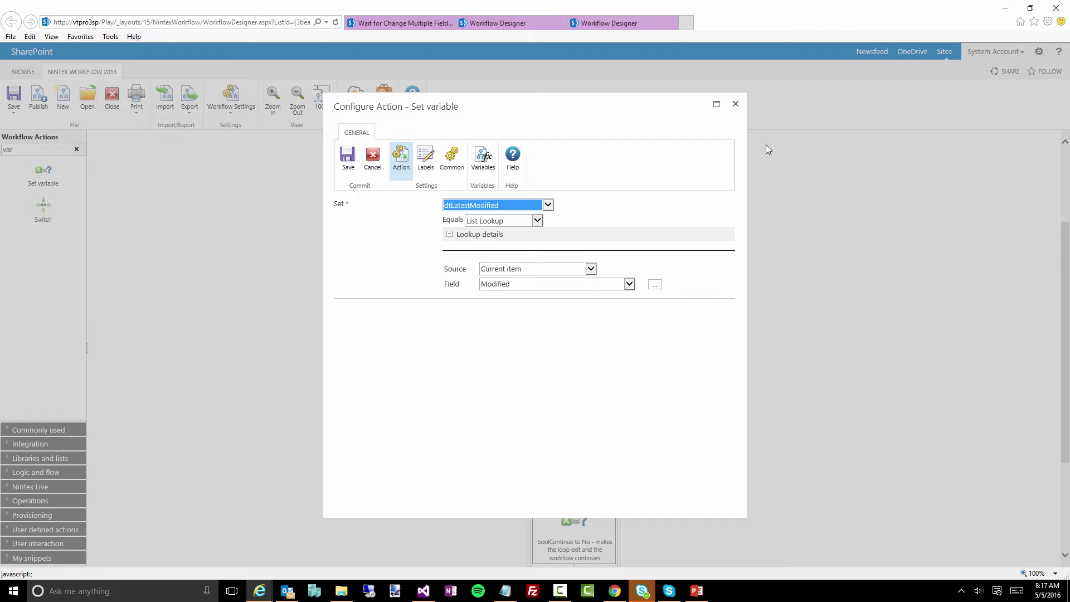
{"action": "left_click", "coordinate": [735, 109]}
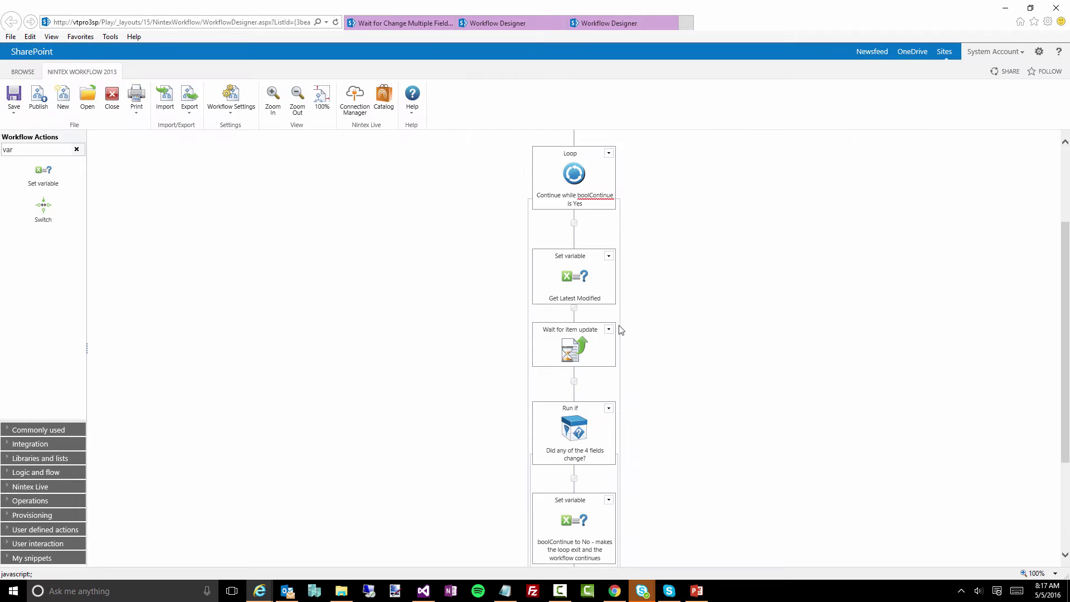
{"action": "double_click", "coordinate": [580, 349]}
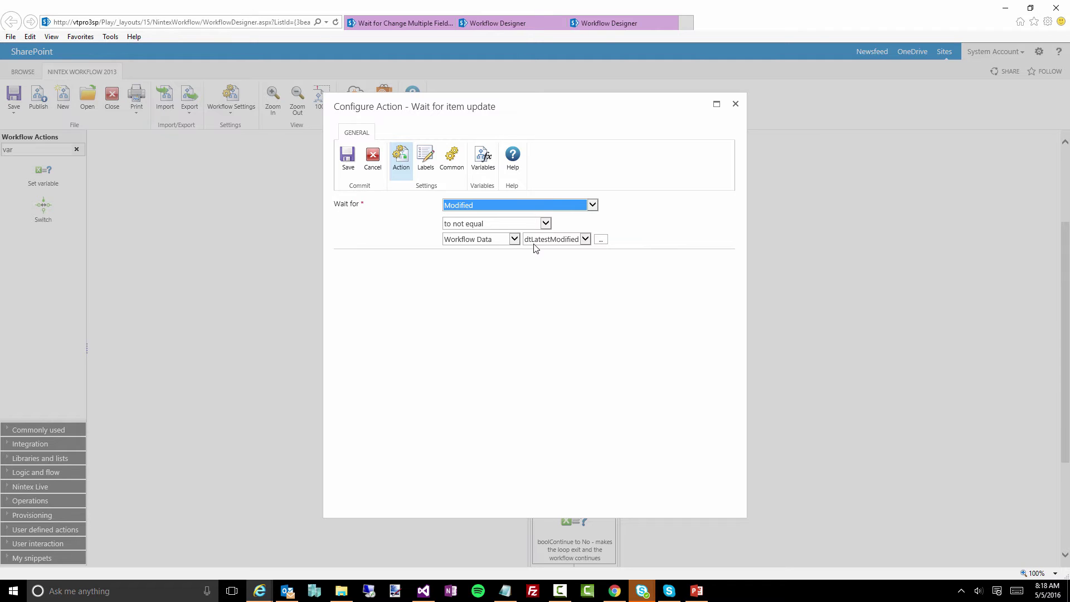
{"action": "left_click", "coordinate": [736, 104]}
{"action": "scroll", "coordinate": [698, 354], "scroll_direction": "down", "scroll_amount": 3}
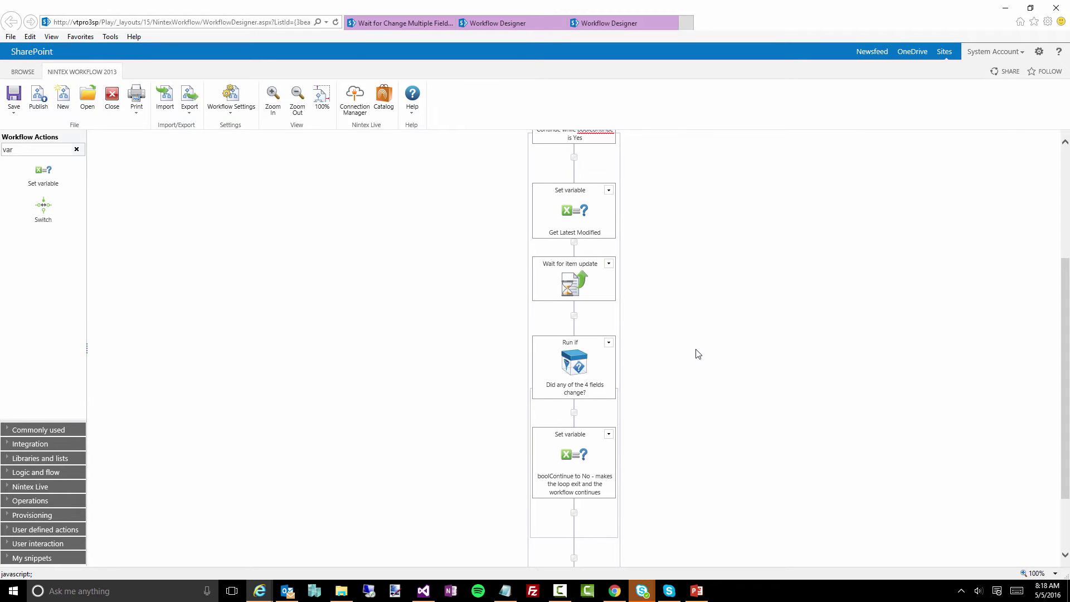
{"action": "mouse_move", "coordinate": [609, 218]}
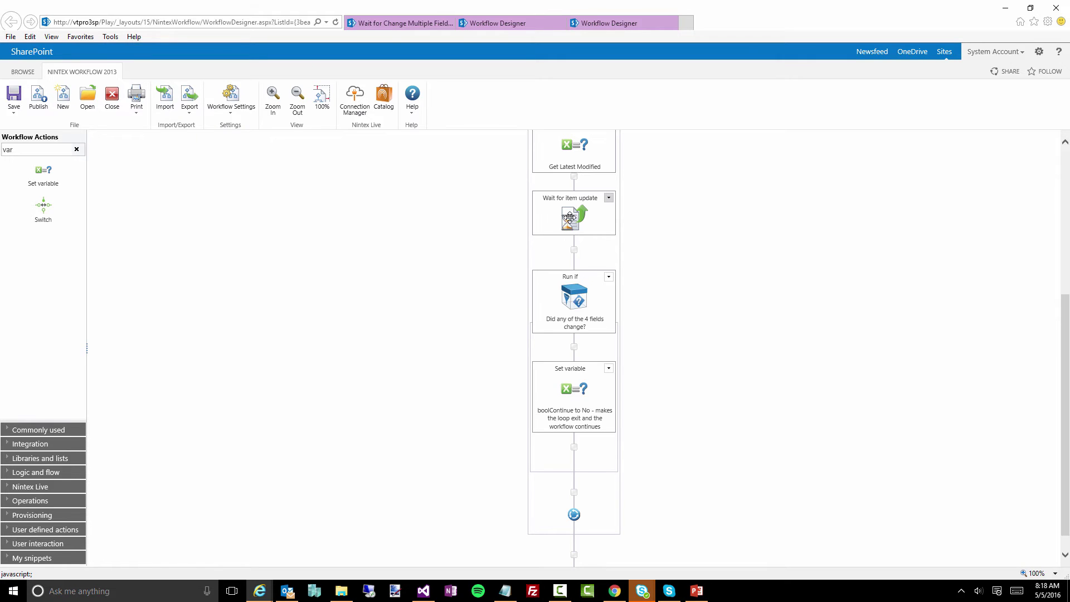
{"action": "mouse_move", "coordinate": [566, 304]}
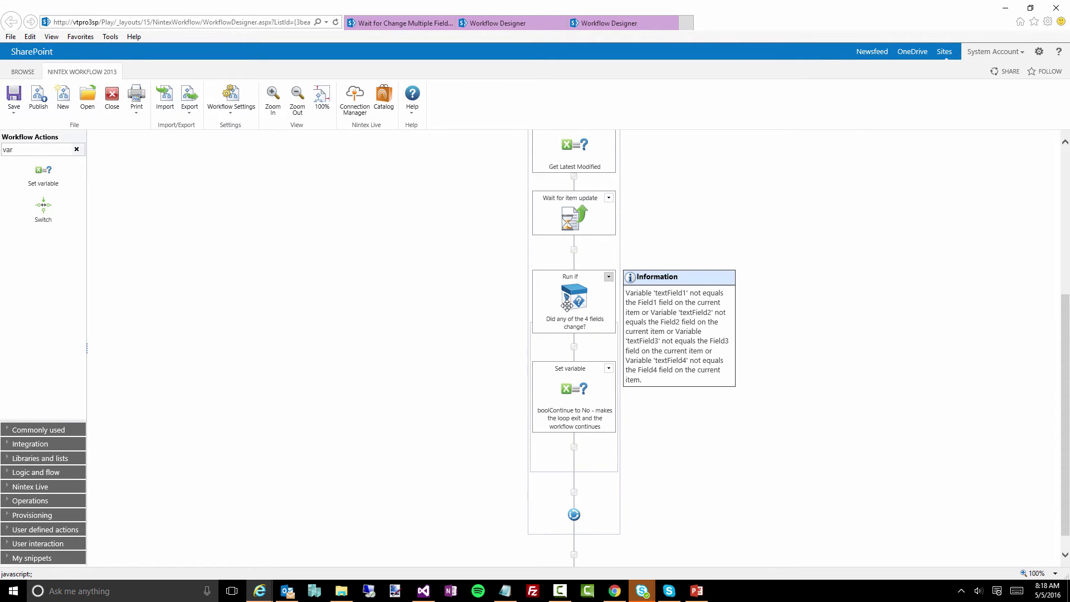
{"action": "mouse_move", "coordinate": [567, 218]}
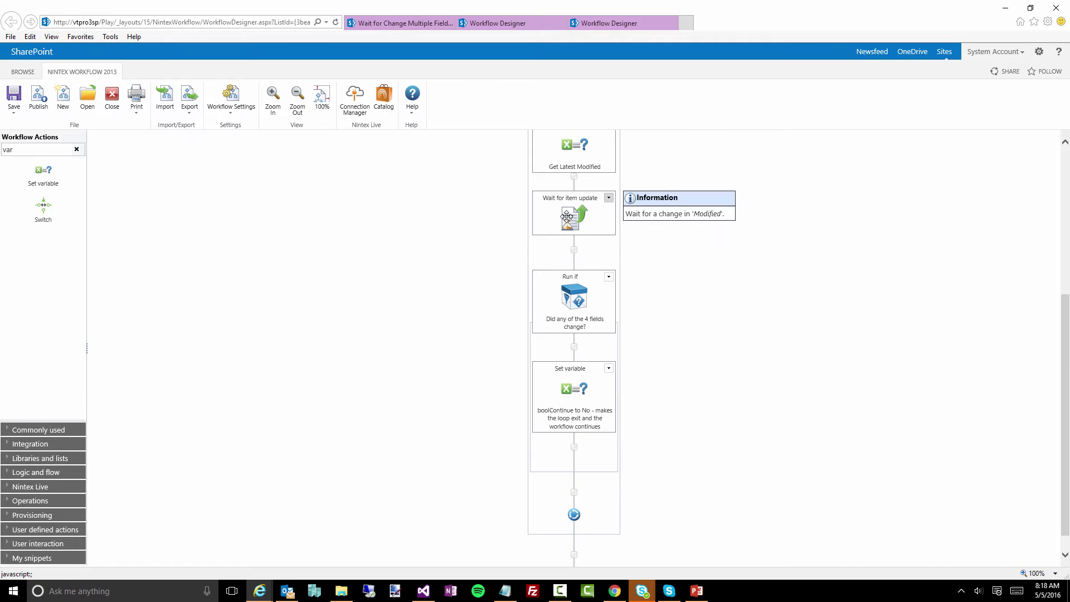
{"action": "double_click", "coordinate": [573, 293]}
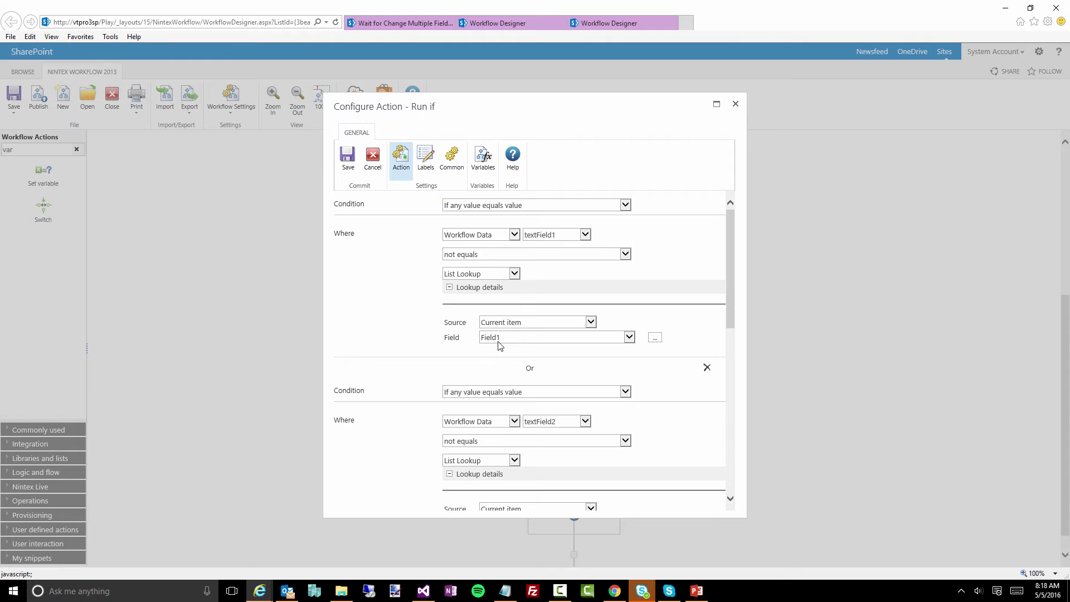
{"action": "scroll", "coordinate": [528, 348], "scroll_direction": "down", "scroll_amount": 3}
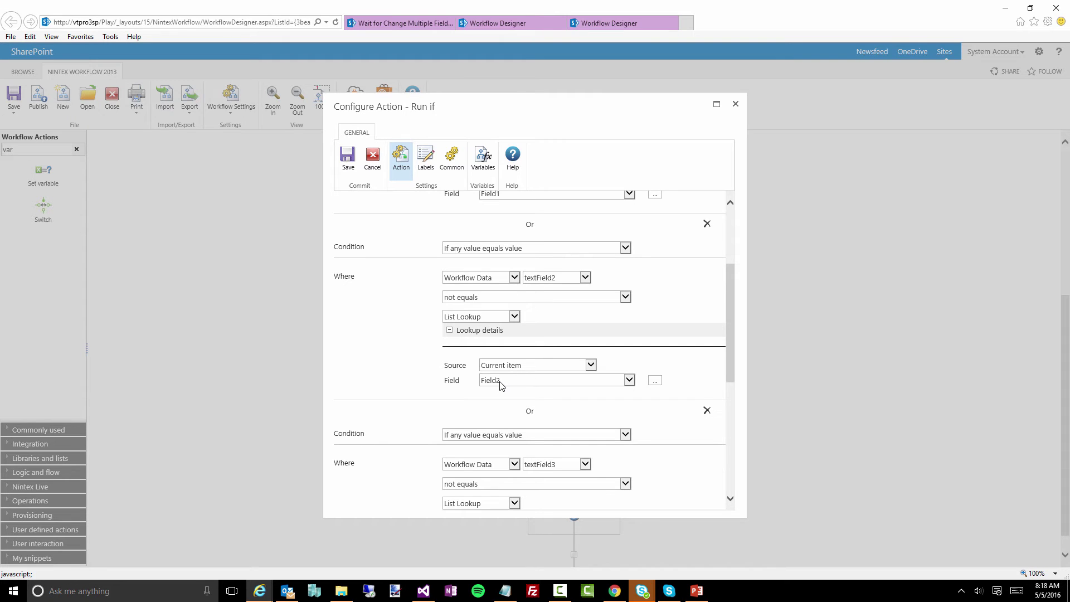
{"action": "scroll", "coordinate": [502, 385], "scroll_direction": "down", "scroll_amount": 4}
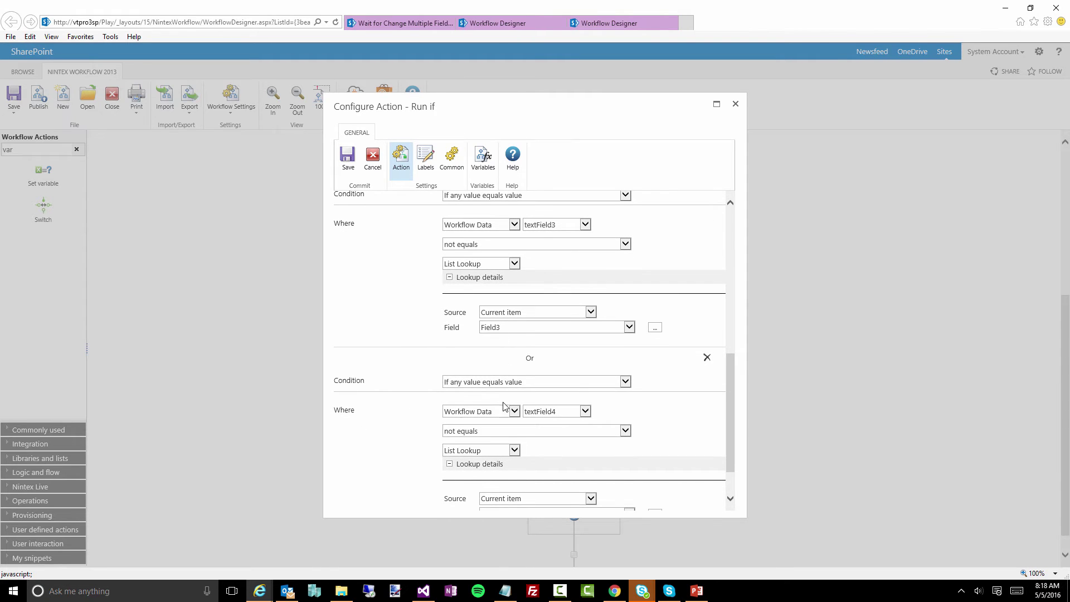
{"action": "scroll", "coordinate": [504, 406], "scroll_direction": "down", "scroll_amount": 1}
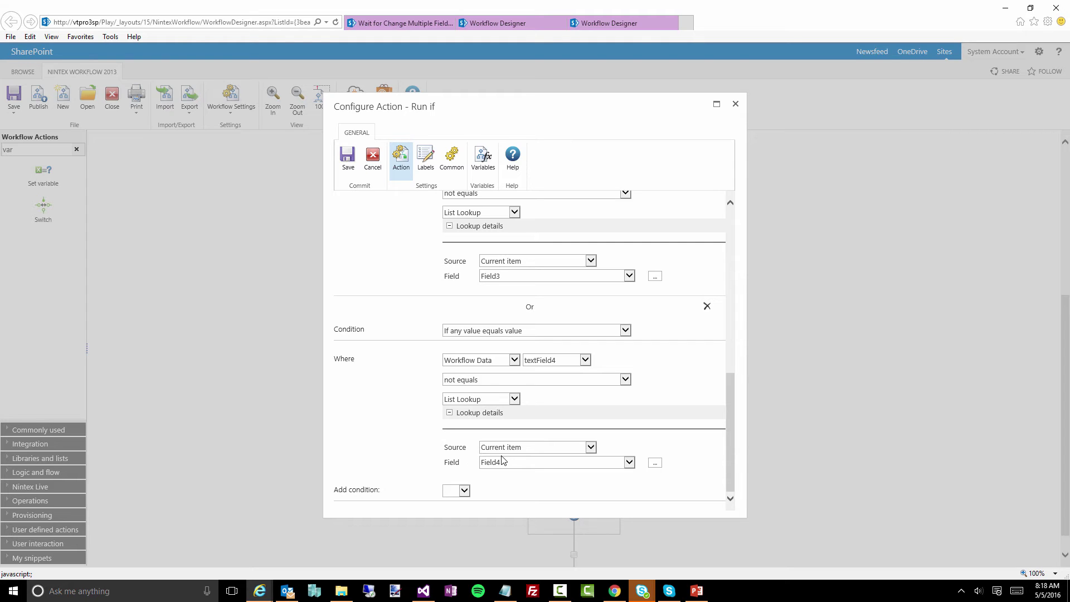
{"action": "left_click", "coordinate": [736, 106]}
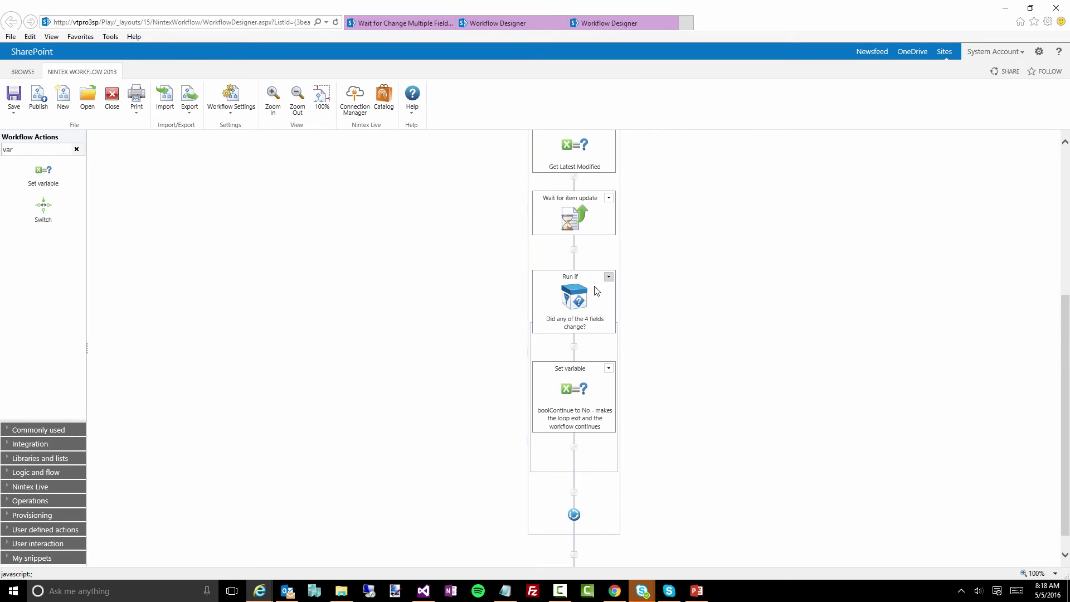
{"action": "mouse_move", "coordinate": [576, 298]}
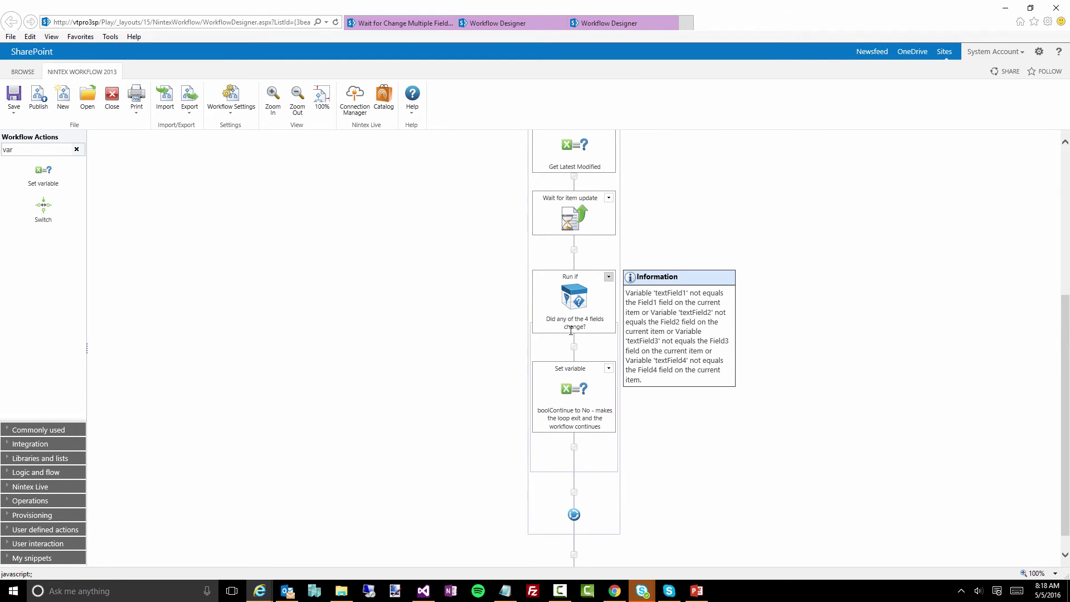
{"action": "double_click", "coordinate": [573, 393]}
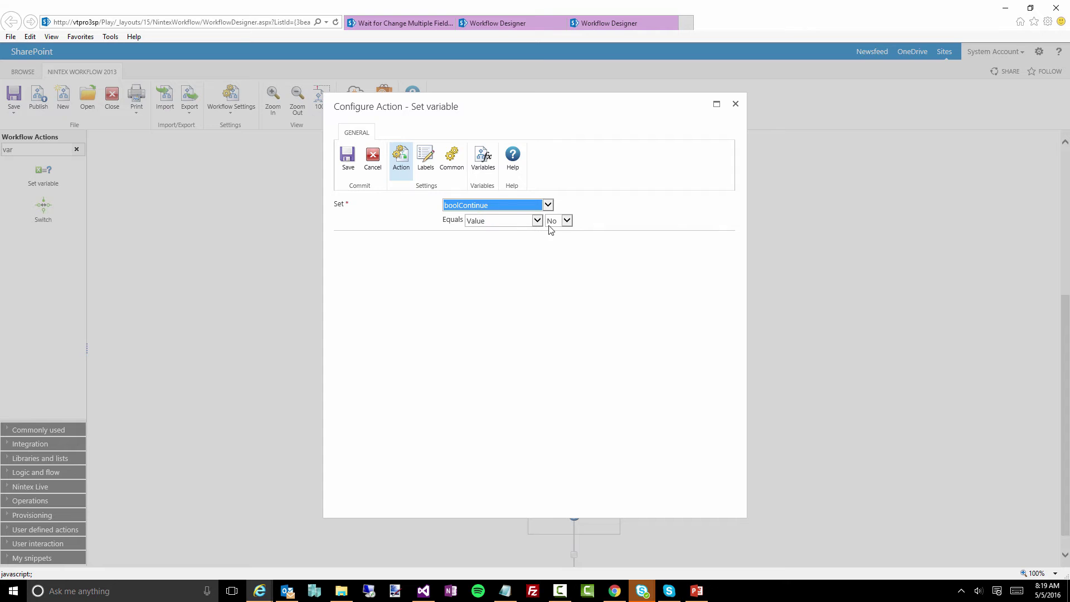
{"action": "left_click", "coordinate": [737, 105]}
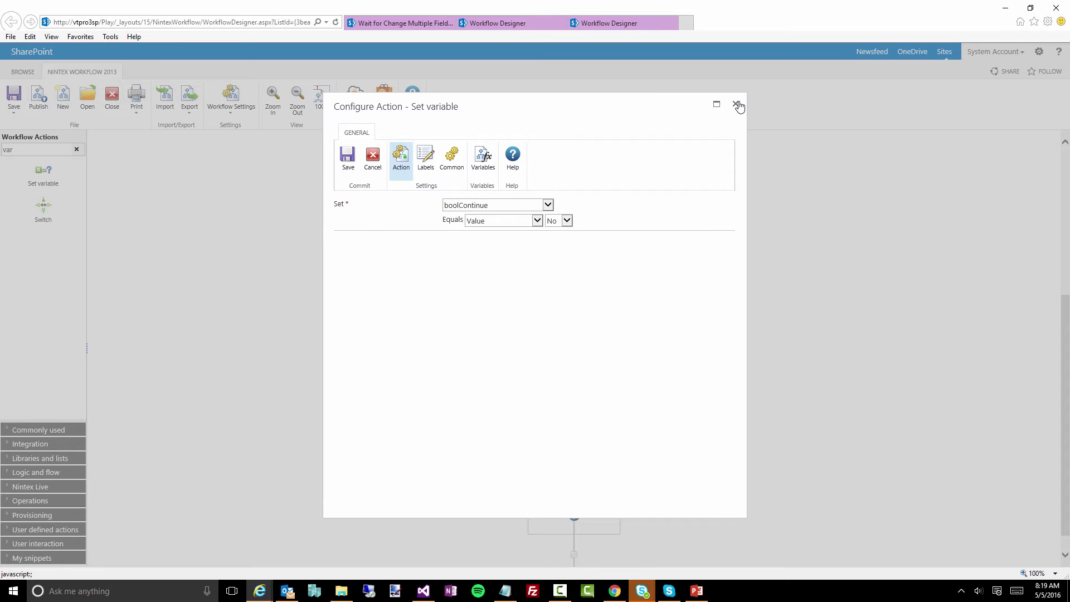
{"action": "scroll", "coordinate": [580, 462], "scroll_direction": "up", "scroll_amount": 1}
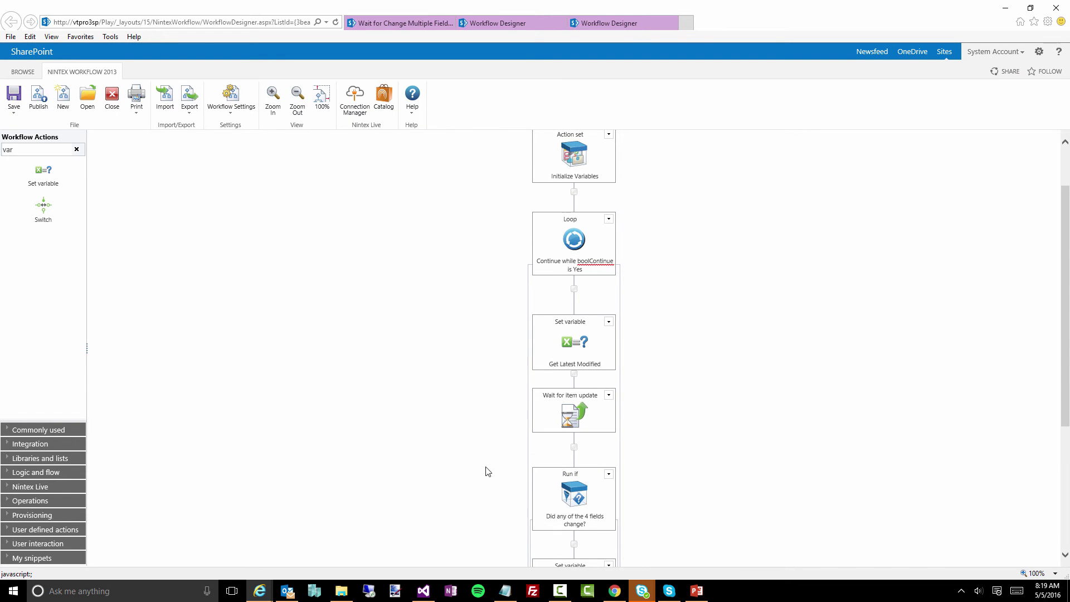
{"action": "mouse_move", "coordinate": [574, 239]}
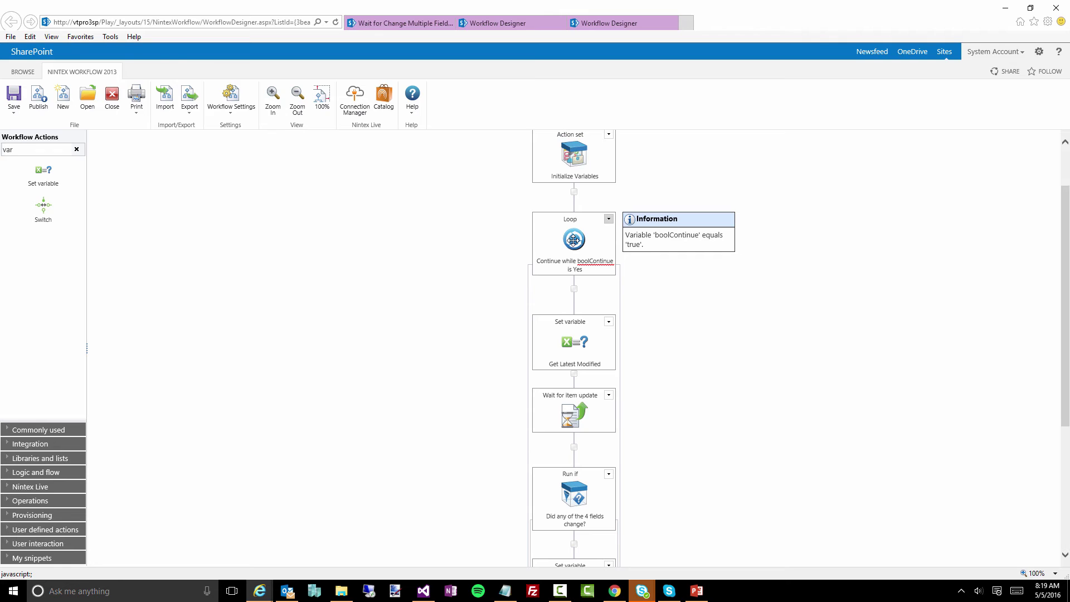
- Close the third, unsaved Workflow Designer tab and discard its changes
{"action": "scroll", "coordinate": [576, 246], "scroll_direction": "down", "scroll_amount": 1}
{"action": "scroll", "coordinate": [577, 248], "scroll_direction": "down", "scroll_amount": 4}
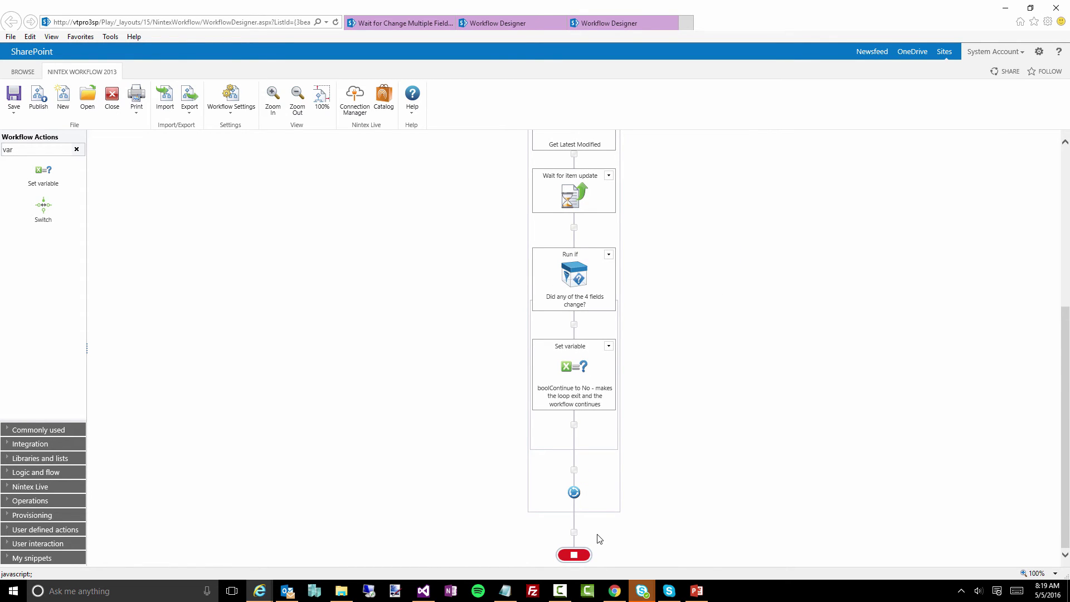
{"action": "left_click", "coordinate": [595, 24]}
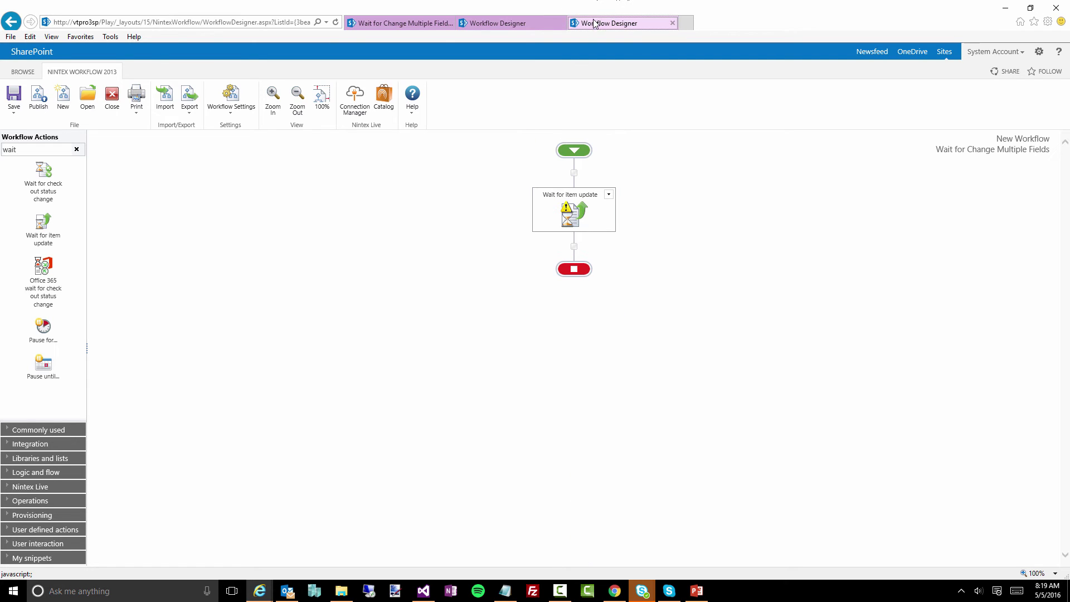
{"action": "left_click", "coordinate": [112, 95]}
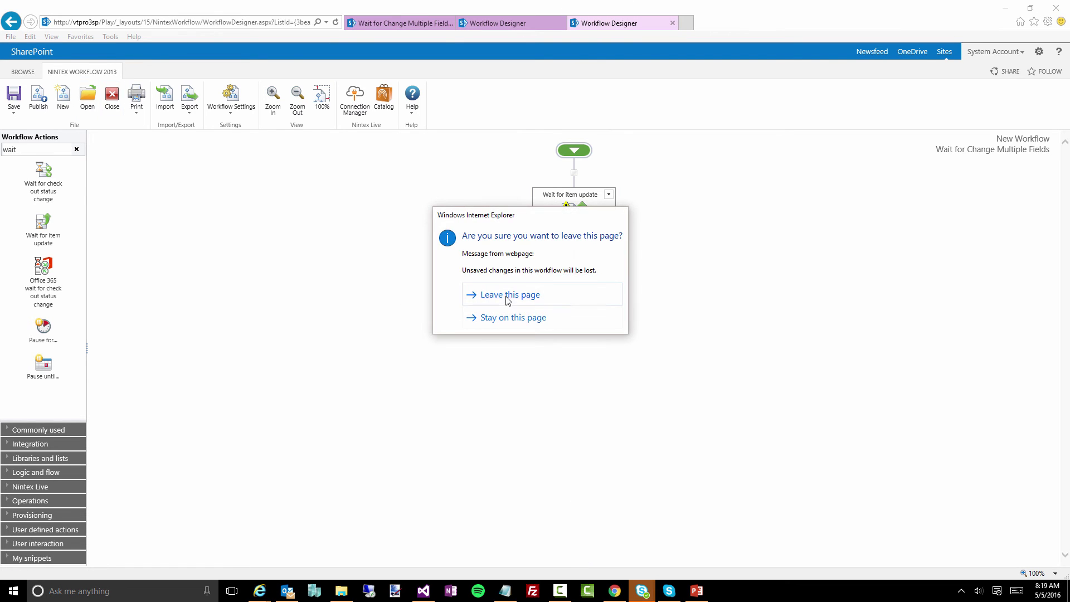
{"action": "left_click", "coordinate": [509, 295]}
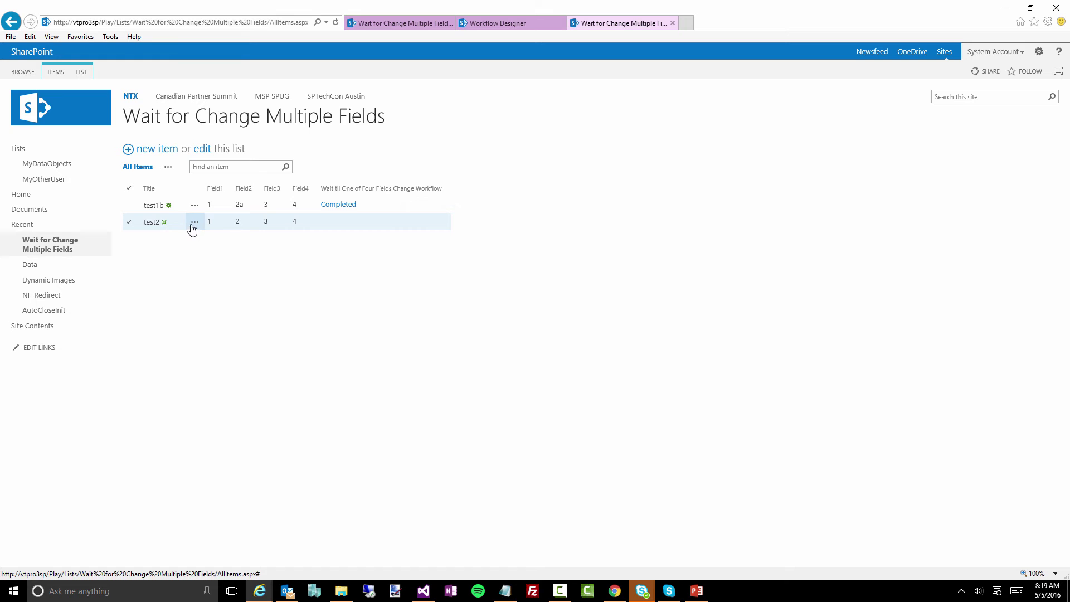
- Start the Wait til One of Four Fields Change Workflow on test2 and view its workflow history
{"action": "left_click", "coordinate": [194, 222]}
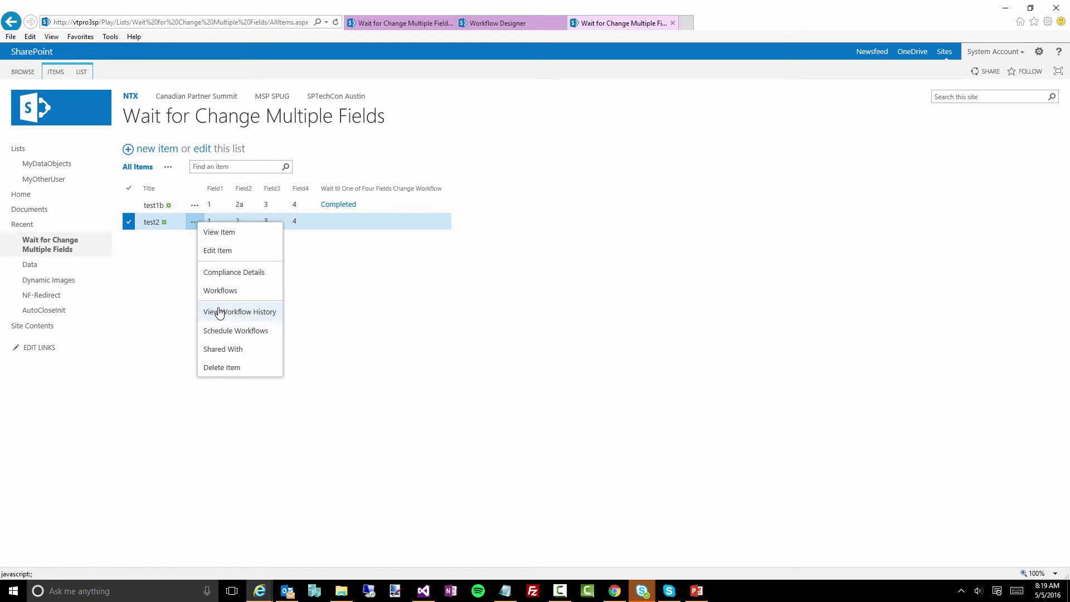
{"action": "left_click", "coordinate": [220, 290]}
{"action": "left_click", "coordinate": [203, 185]}
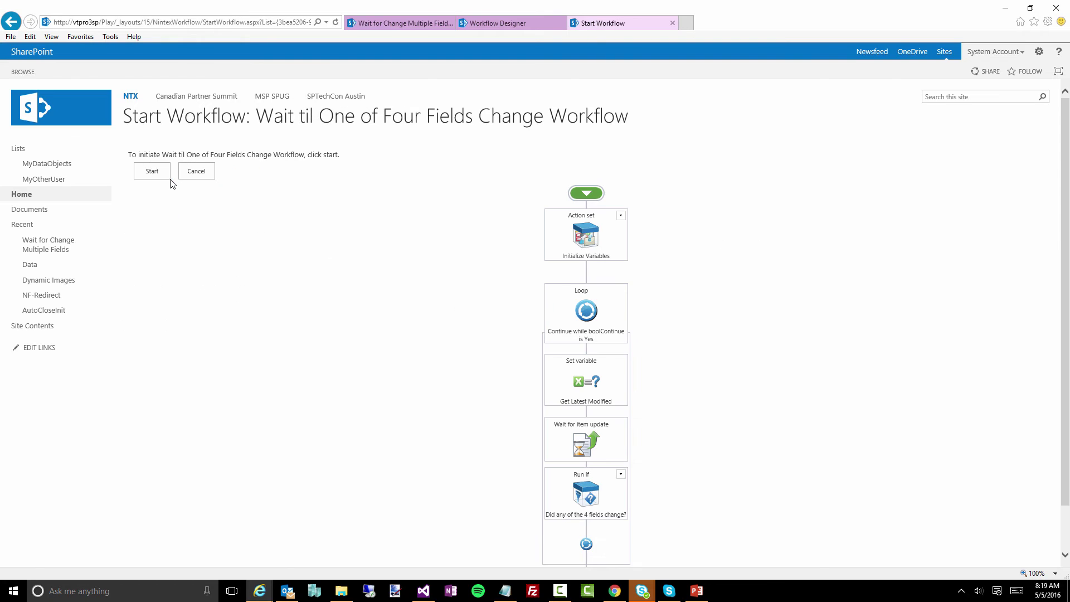
{"action": "left_click", "coordinate": [167, 178]}
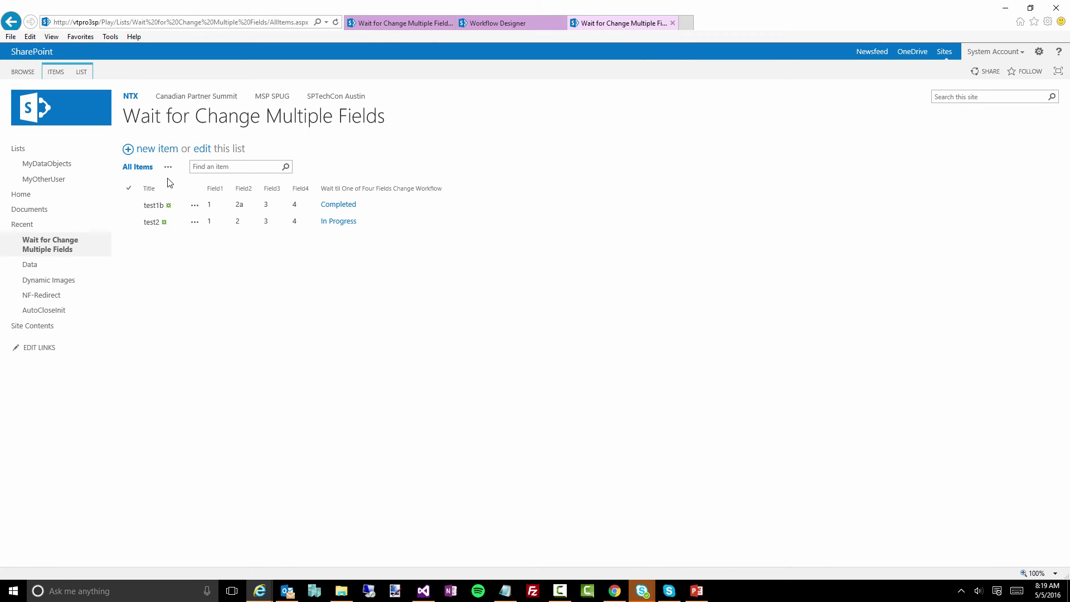
{"action": "left_click", "coordinate": [194, 222]}
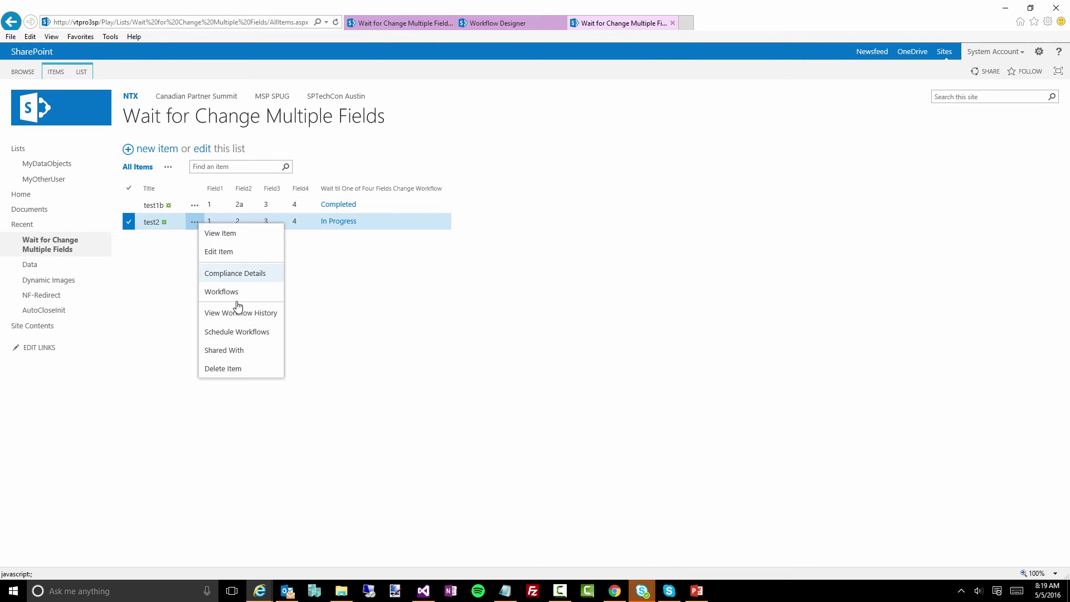
{"action": "left_click", "coordinate": [274, 313]}
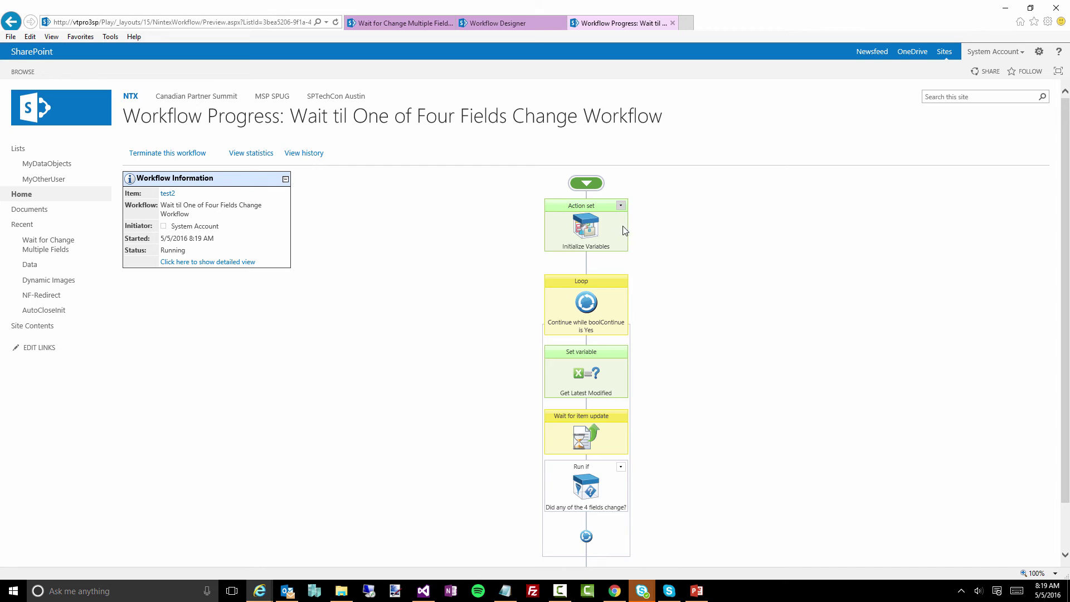
{"action": "left_click", "coordinate": [621, 205]}
{"action": "left_click", "coordinate": [596, 226]}
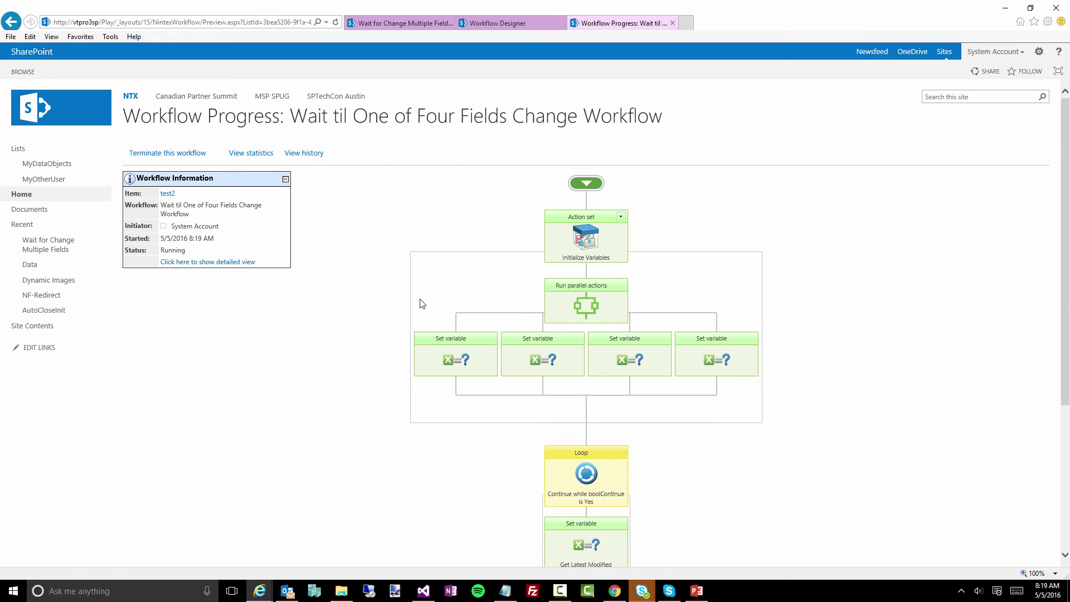
{"action": "mouse_move", "coordinate": [698, 335]}
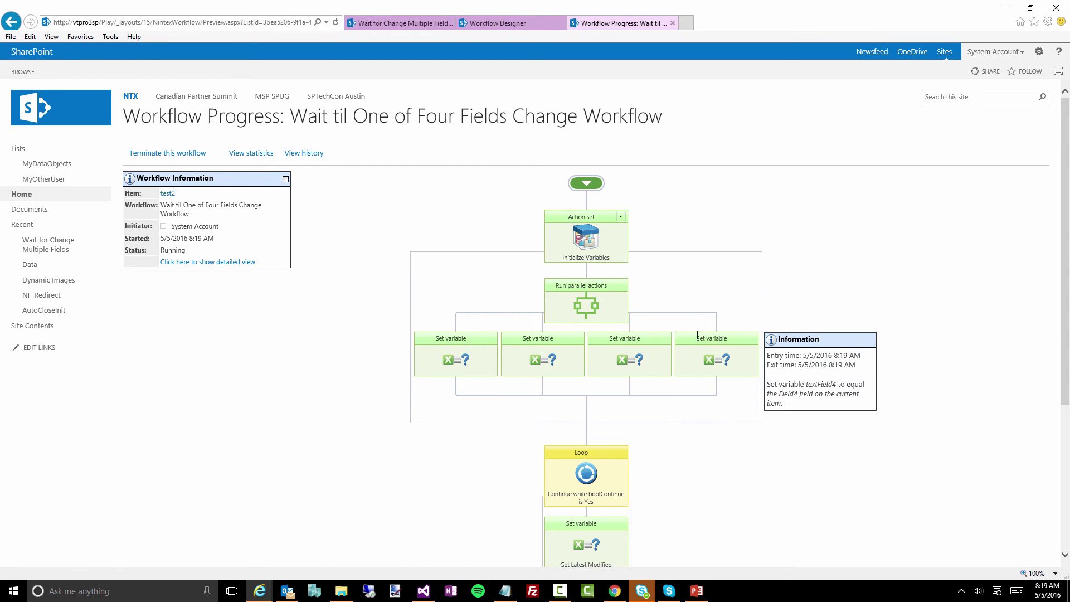
{"action": "left_click", "coordinate": [621, 217]}
{"action": "left_click", "coordinate": [602, 233]}
{"action": "mouse_move", "coordinate": [618, 315]}
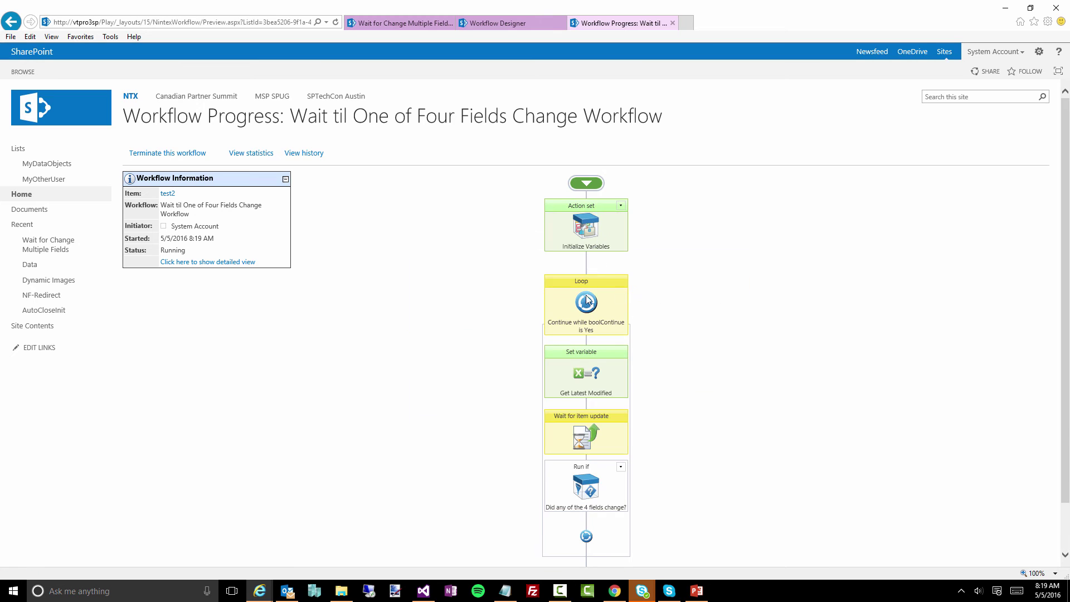
{"action": "scroll", "coordinate": [592, 313], "scroll_direction": "down", "scroll_amount": 1}
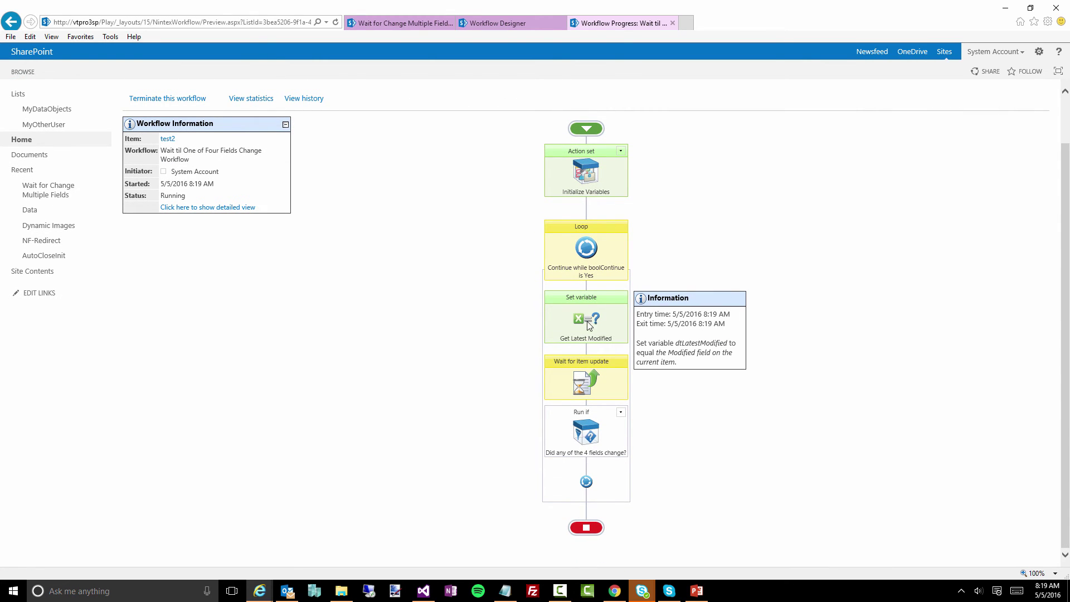
{"action": "mouse_move", "coordinate": [580, 385]}
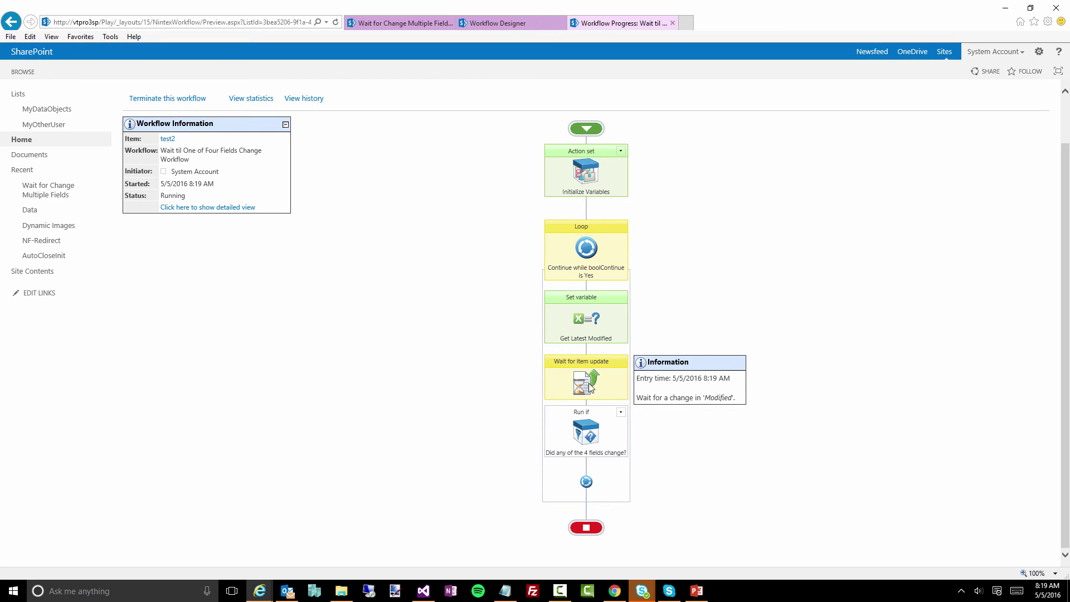
- Close the Workflow Designer, leaving the page without saving changes
{"action": "left_click", "coordinate": [501, 23]}
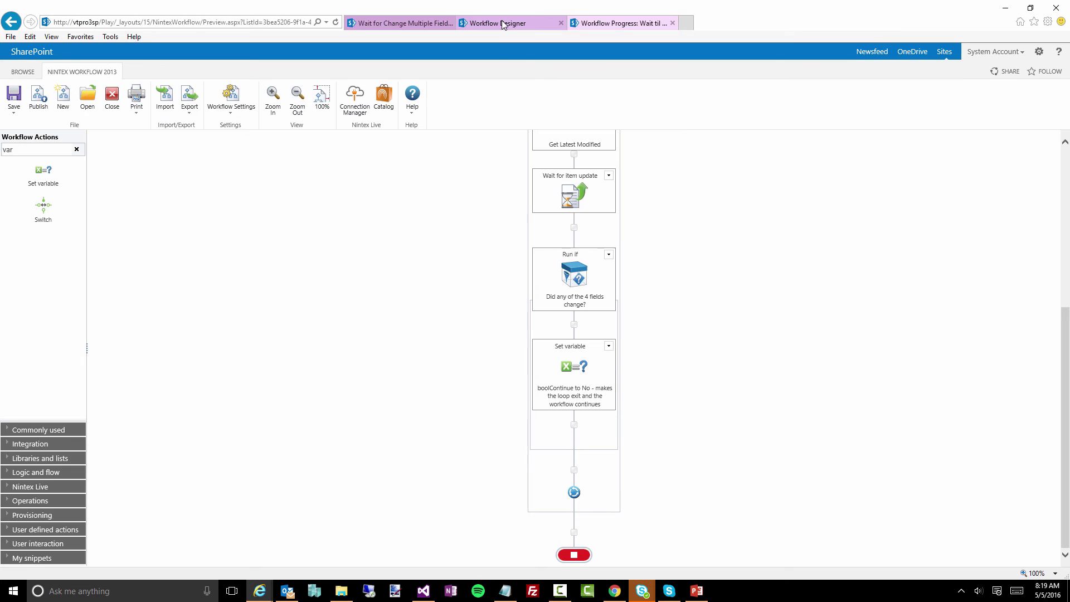
{"action": "left_click", "coordinate": [111, 100]}
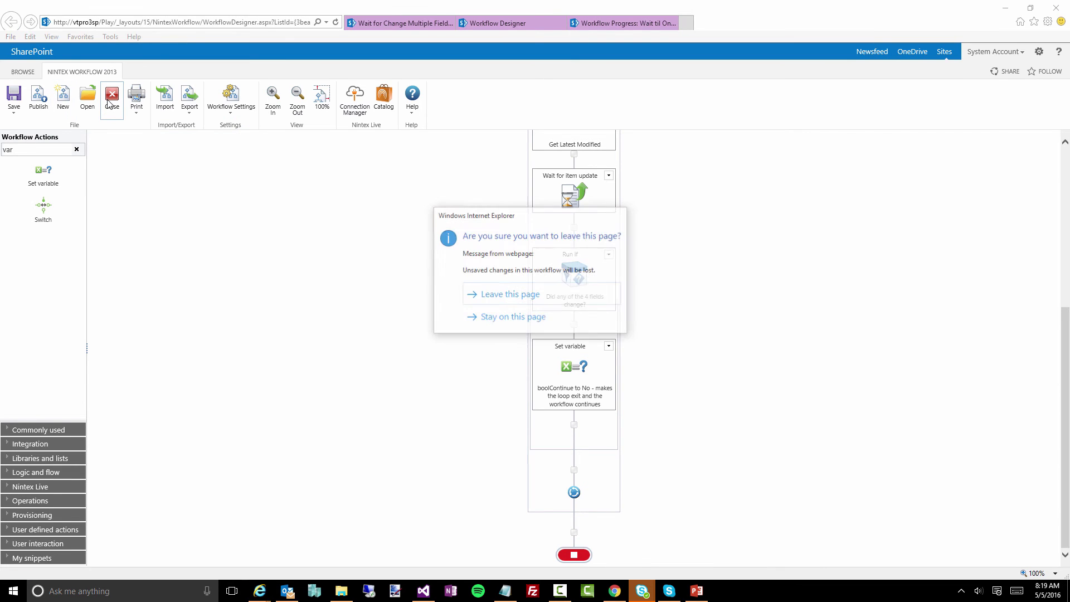
{"action": "left_click", "coordinate": [499, 295]}
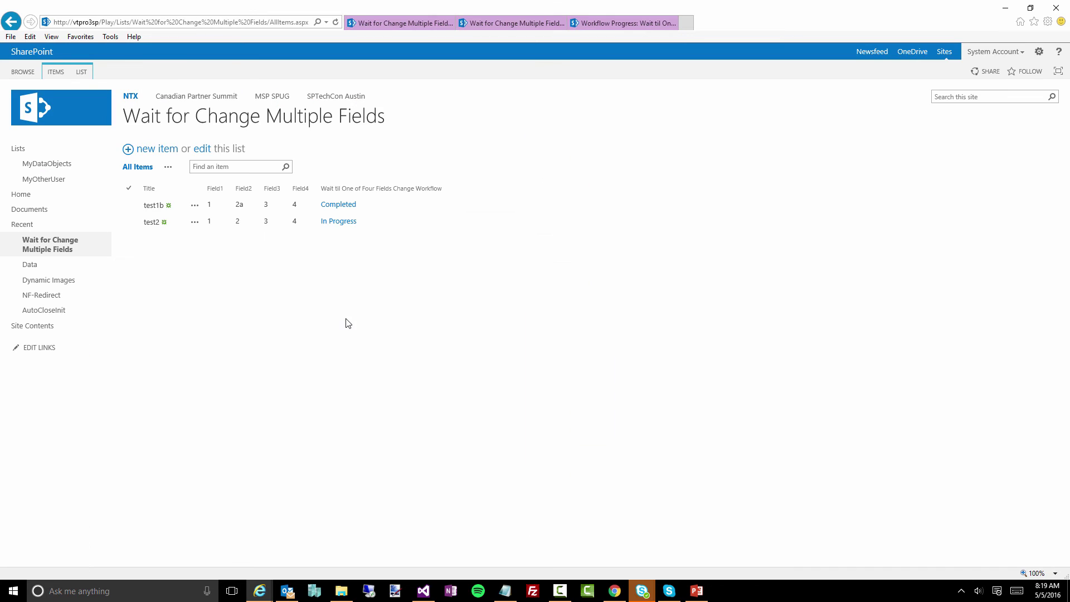
- Edit item test2, change its Title to test2fdfdf, and save
{"action": "left_click", "coordinate": [195, 222]}
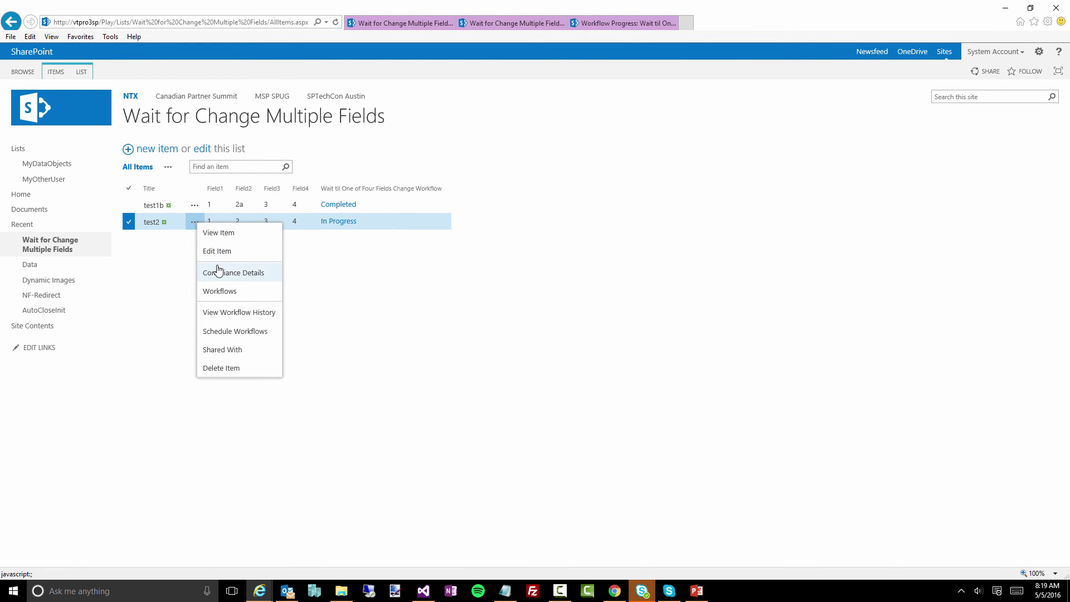
{"action": "left_click", "coordinate": [217, 252]}
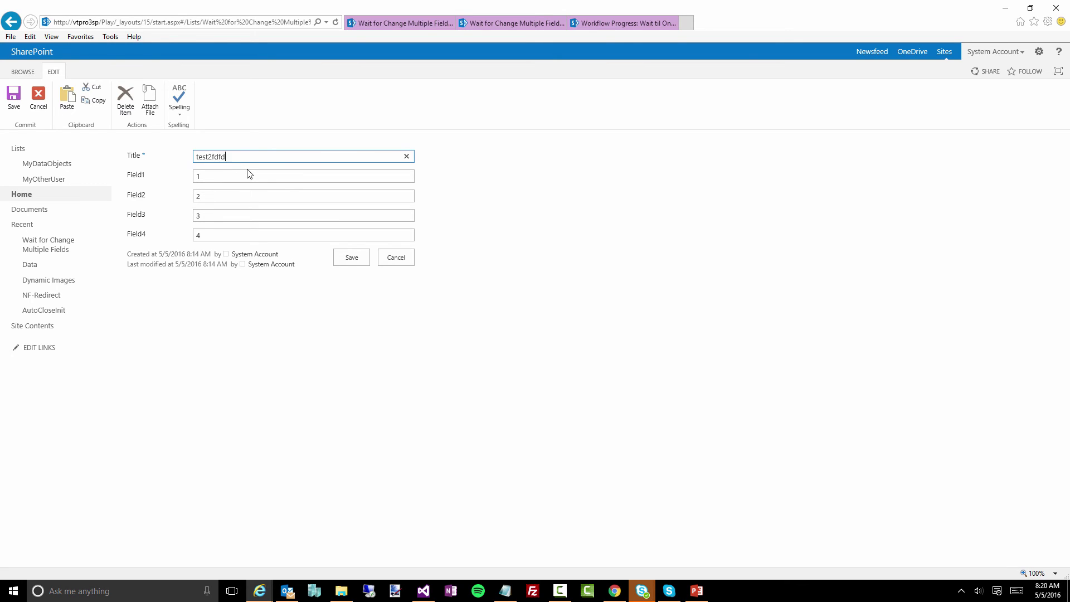
{"action": "left_click", "coordinate": [352, 259]}
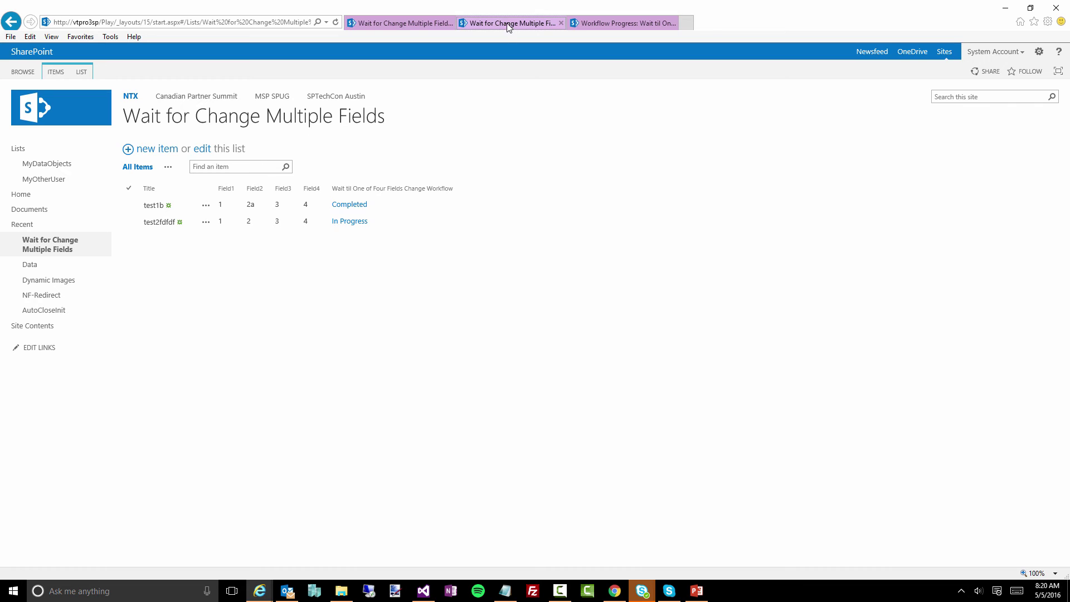
- Refresh the Workflow Progress page and maximize the Run if branch
{"action": "left_click", "coordinate": [590, 23]}
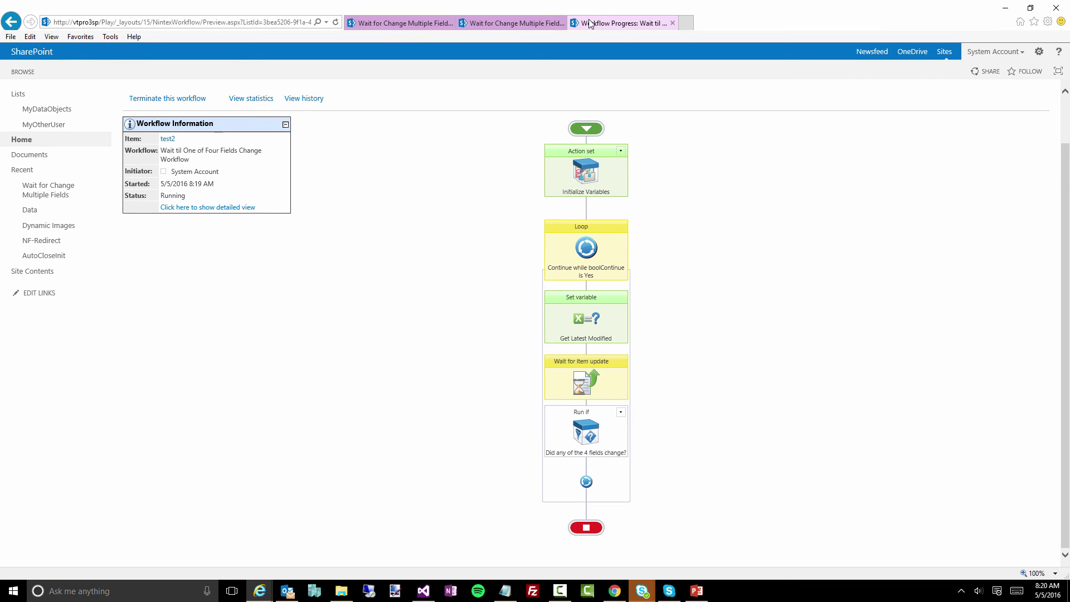
{"action": "key", "text": "F5"}
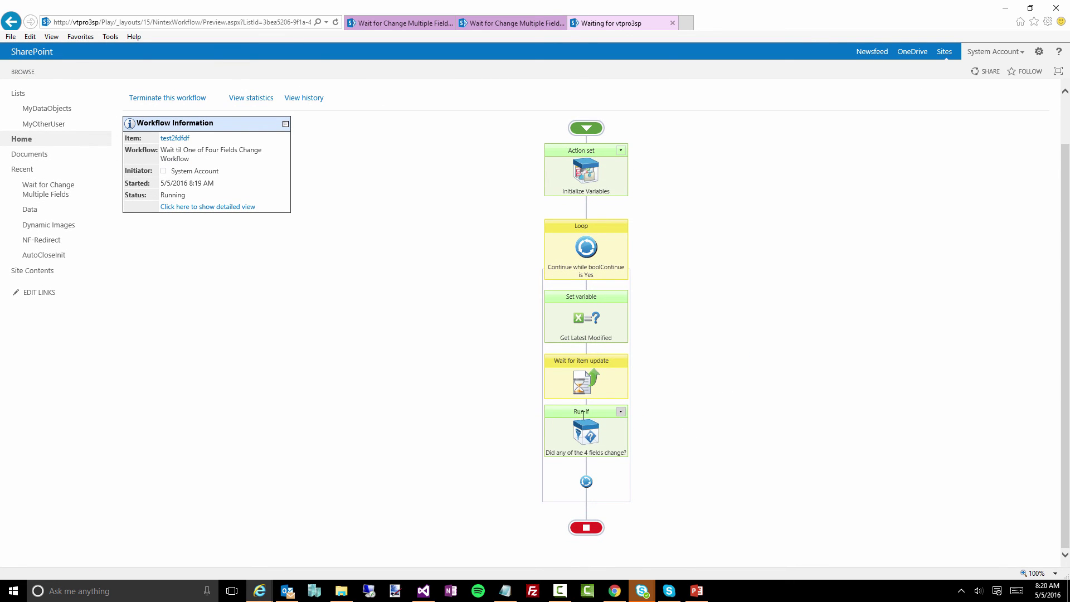
{"action": "mouse_move", "coordinate": [588, 425]}
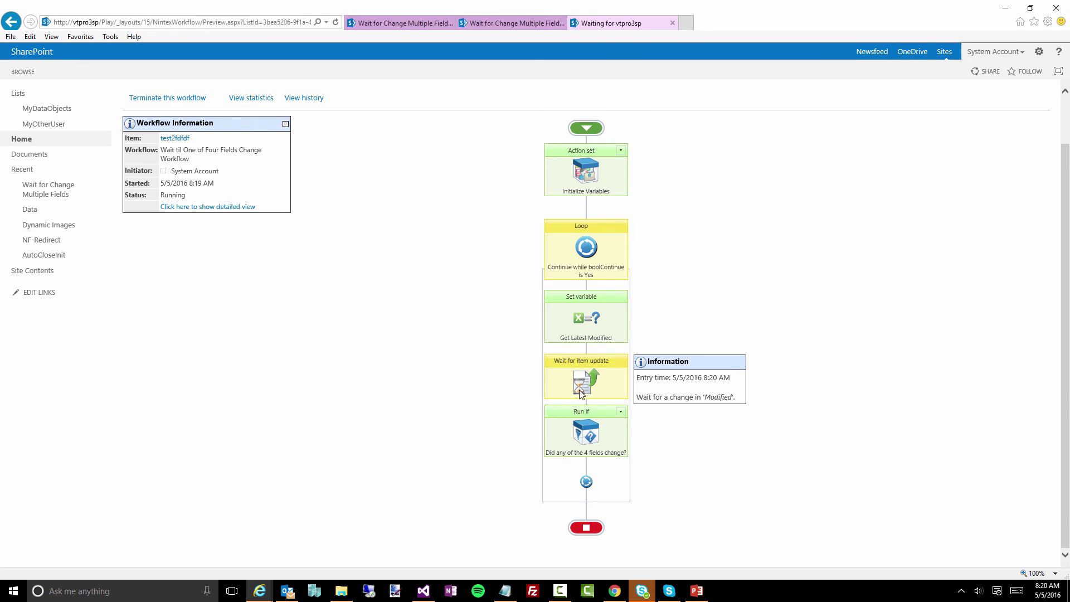
{"action": "left_click", "coordinate": [621, 412]}
{"action": "left_click", "coordinate": [610, 435]}
- Review the running workflow's actions, then return to the list tab
{"action": "scroll", "coordinate": [700, 439], "scroll_direction": "down", "scroll_amount": 2}
{"action": "mouse_move", "coordinate": [584, 384]}
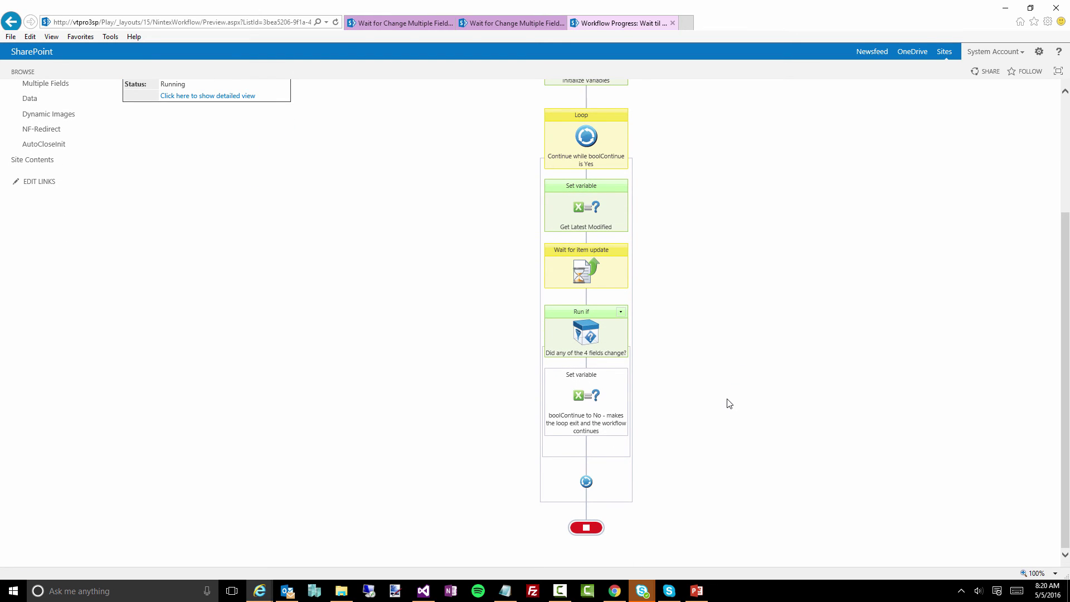
{"action": "mouse_move", "coordinate": [620, 402]}
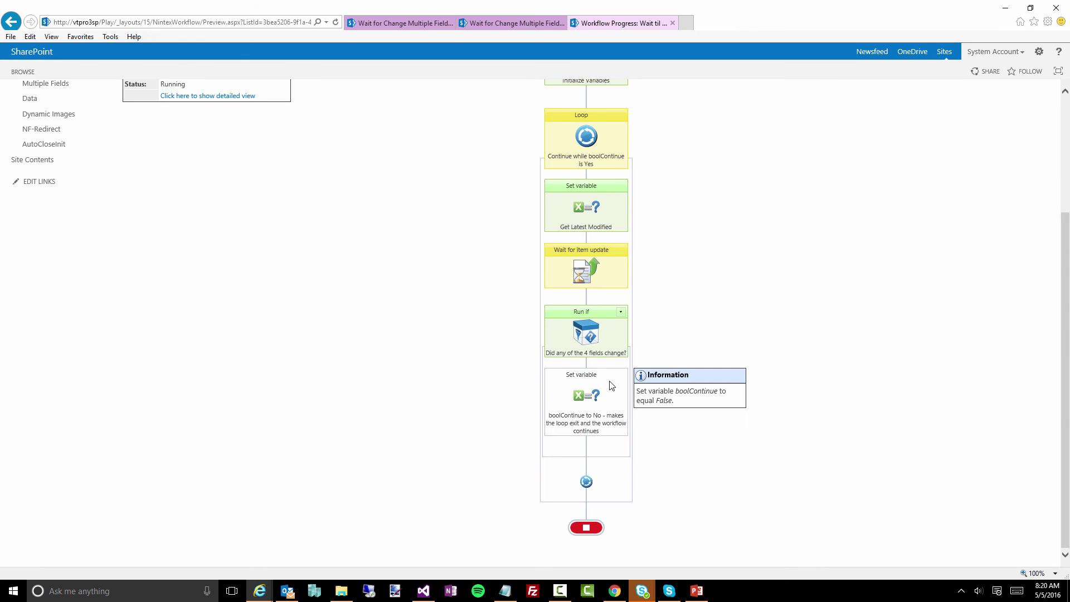
{"action": "scroll", "coordinate": [617, 414], "scroll_direction": "up", "scroll_amount": 1}
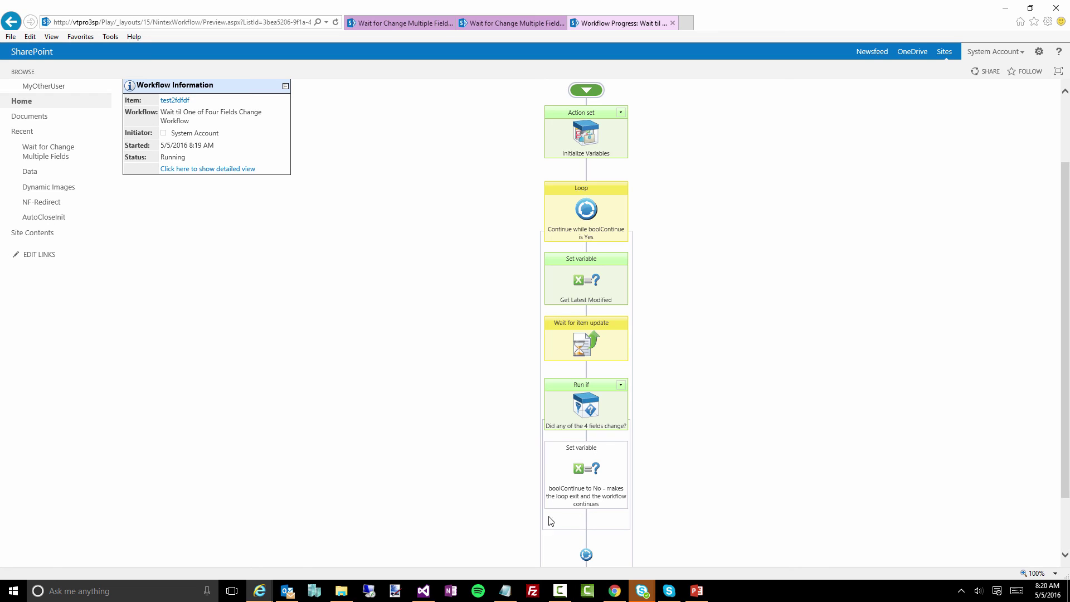
{"action": "mouse_move", "coordinate": [587, 276]}
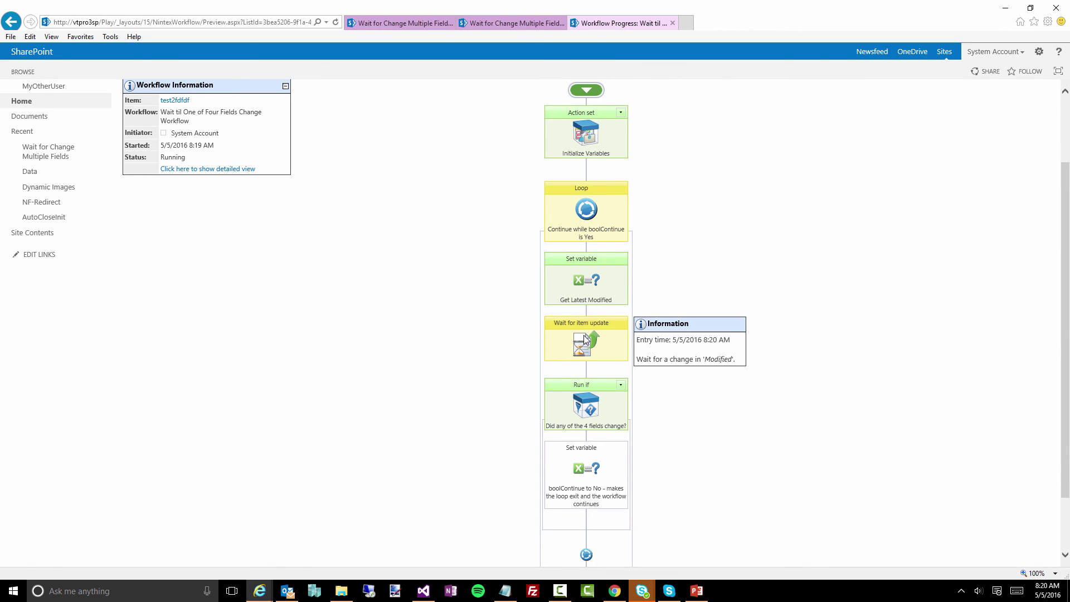
{"action": "left_click", "coordinate": [483, 25]}
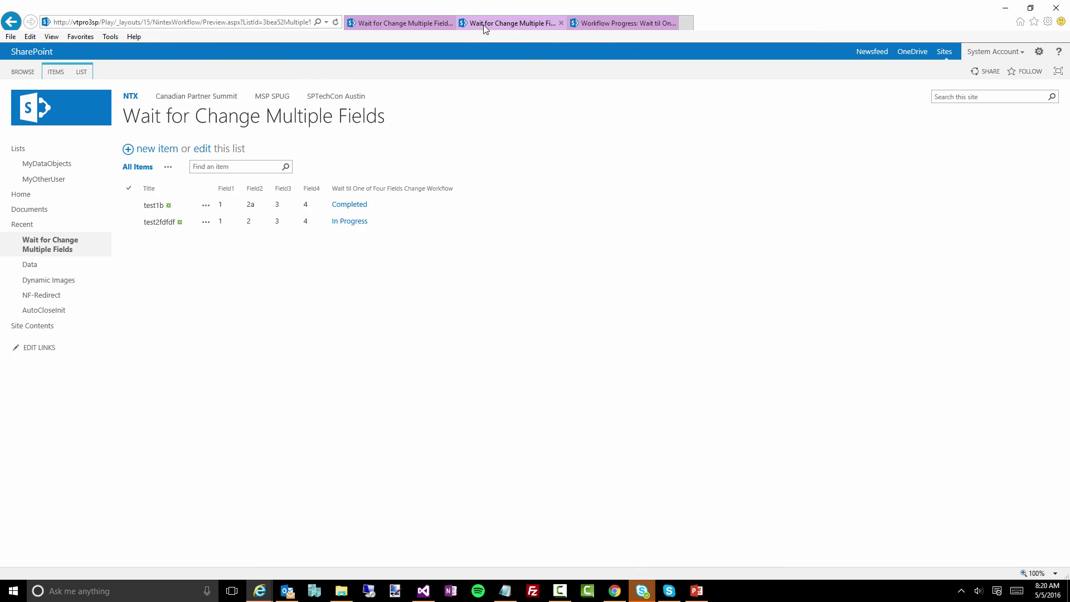
- Edit item test2fdfdf so Field4 changes from 4 to 4b, save it, and view its workflow progress
{"action": "left_click", "coordinate": [205, 221]}
{"action": "left_click", "coordinate": [223, 254]}
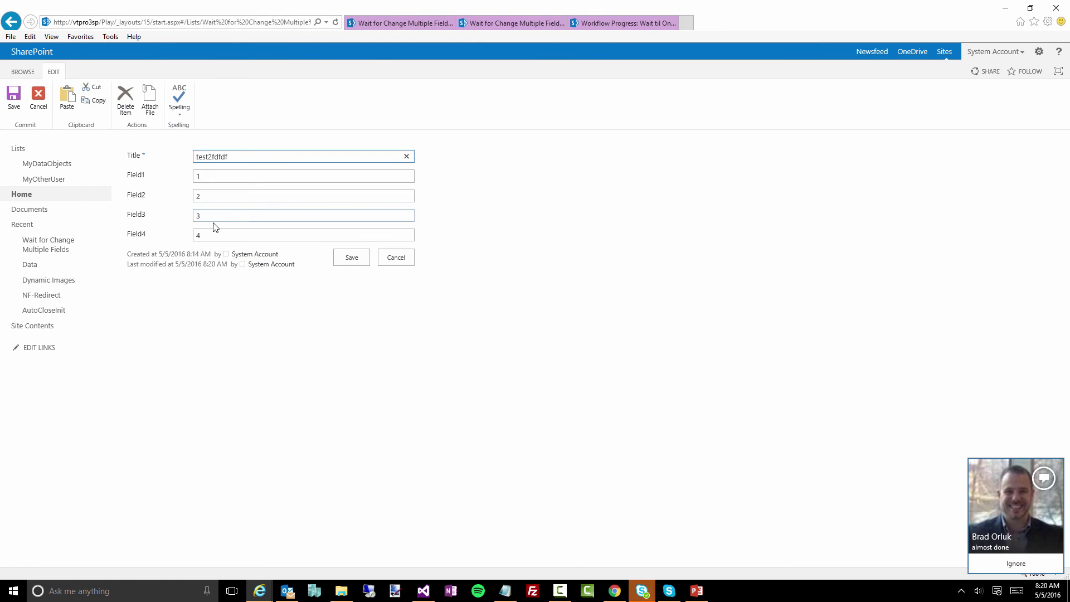
{"action": "left_click", "coordinate": [209, 235]}
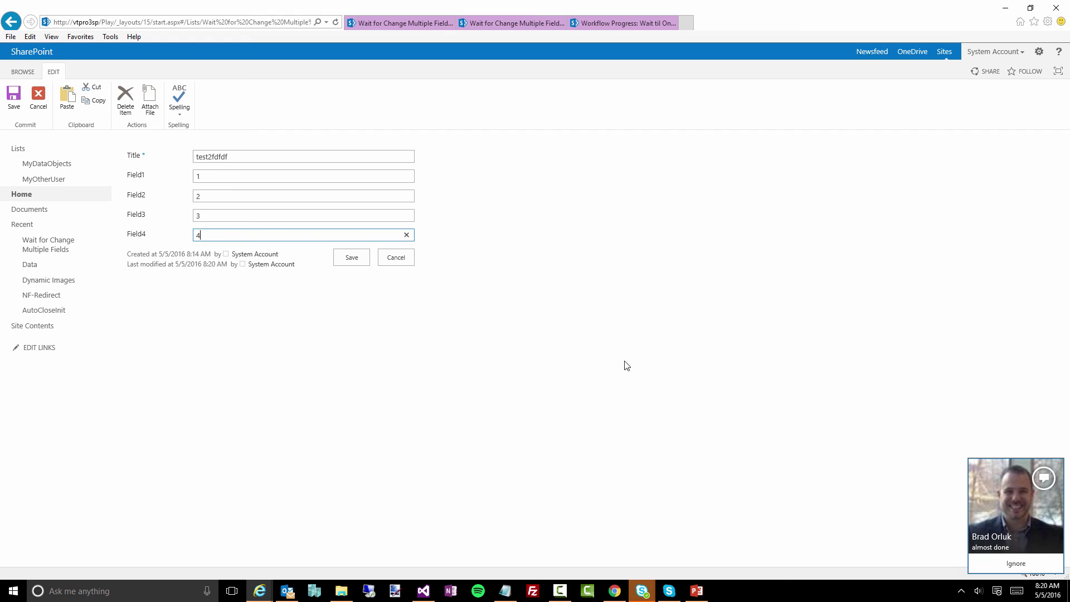
{"action": "left_click", "coordinate": [1014, 564]}
{"action": "left_click", "coordinate": [219, 239]}
{"action": "type", "text": "b"}
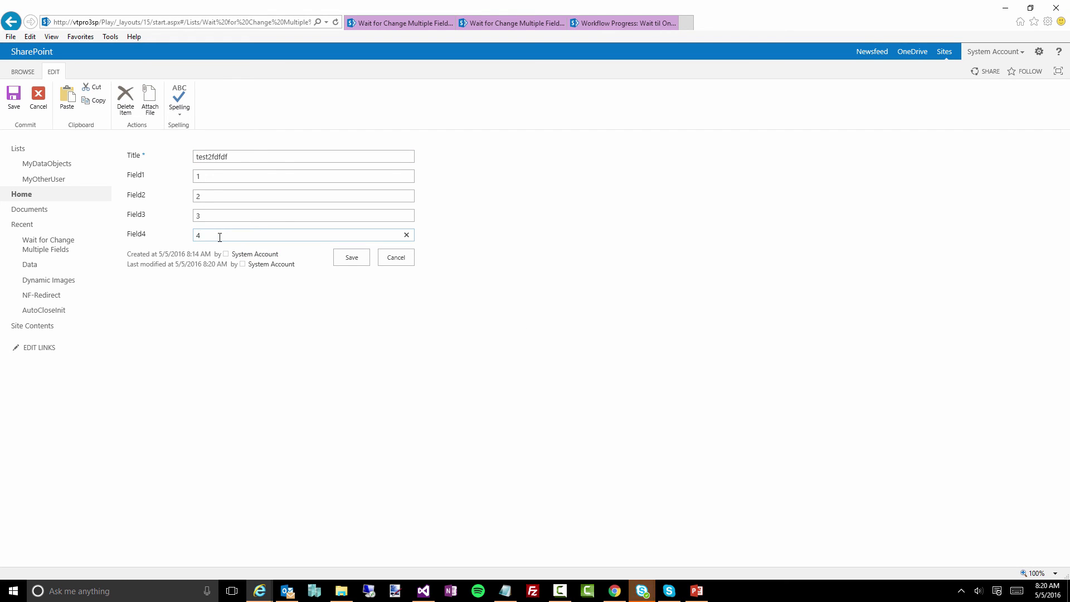
{"action": "left_click", "coordinate": [351, 257]}
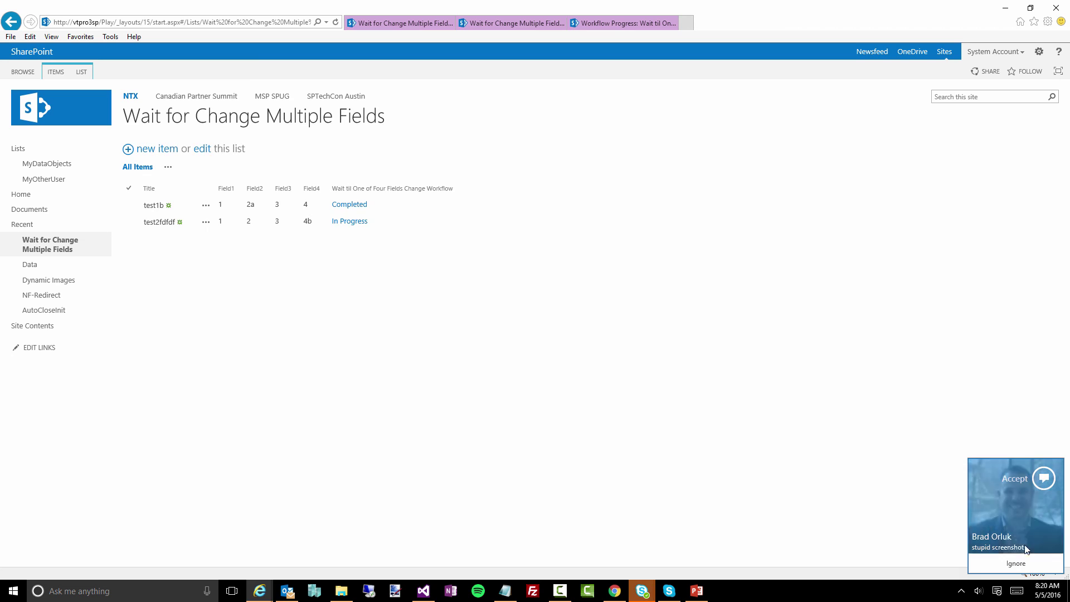
{"action": "left_click", "coordinate": [1011, 565]}
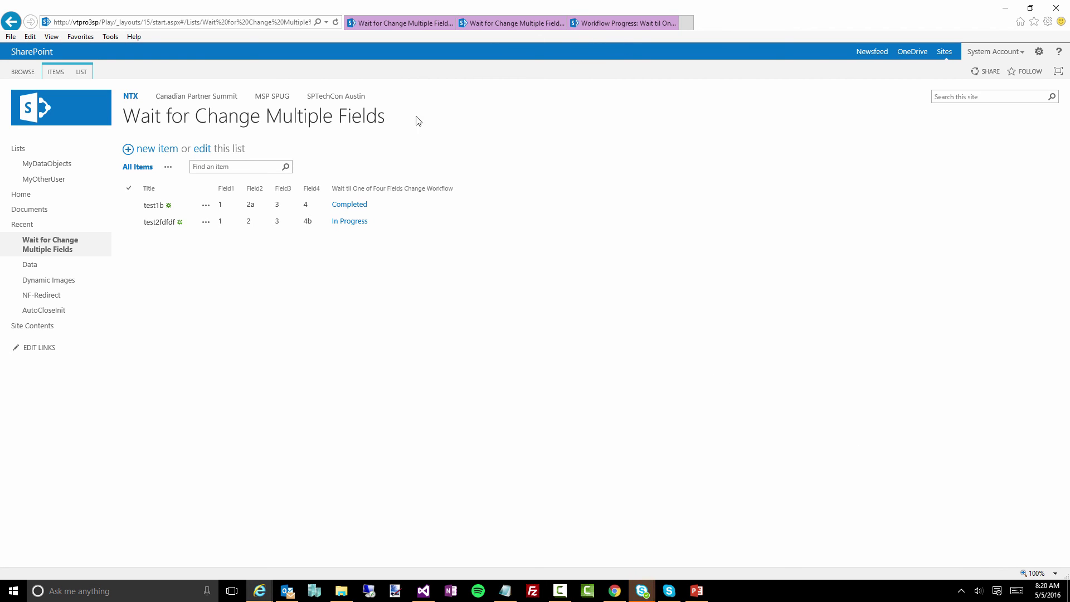
{"action": "left_click", "coordinate": [603, 25]}
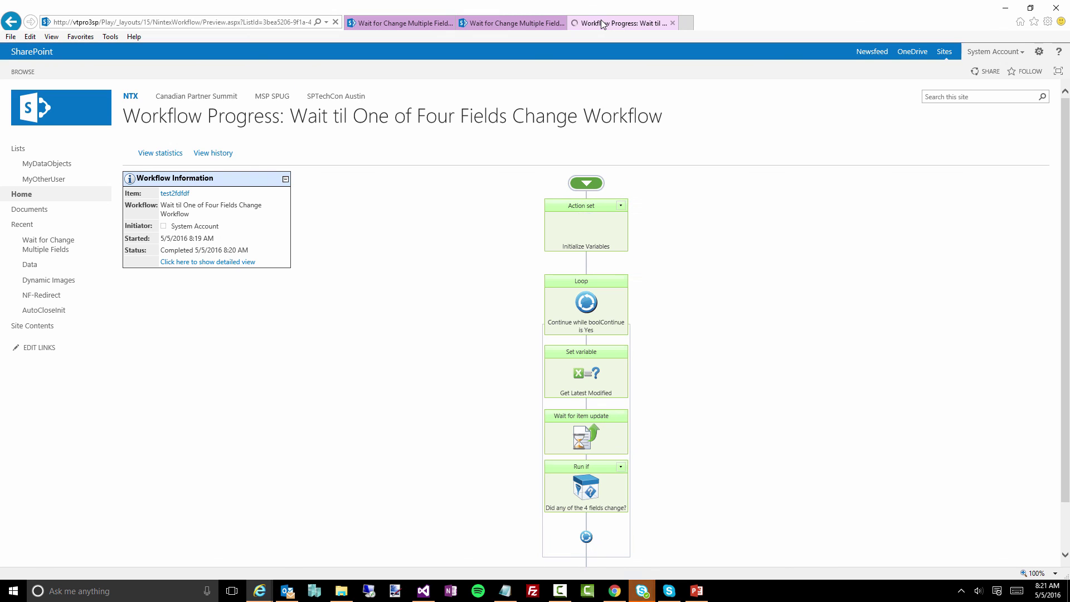
- Expand the Run if branch under Wait for item update in the workflow diagram
{"action": "mouse_move", "coordinate": [616, 488]}
{"action": "scroll", "coordinate": [615, 488], "scroll_direction": "down", "scroll_amount": 1}
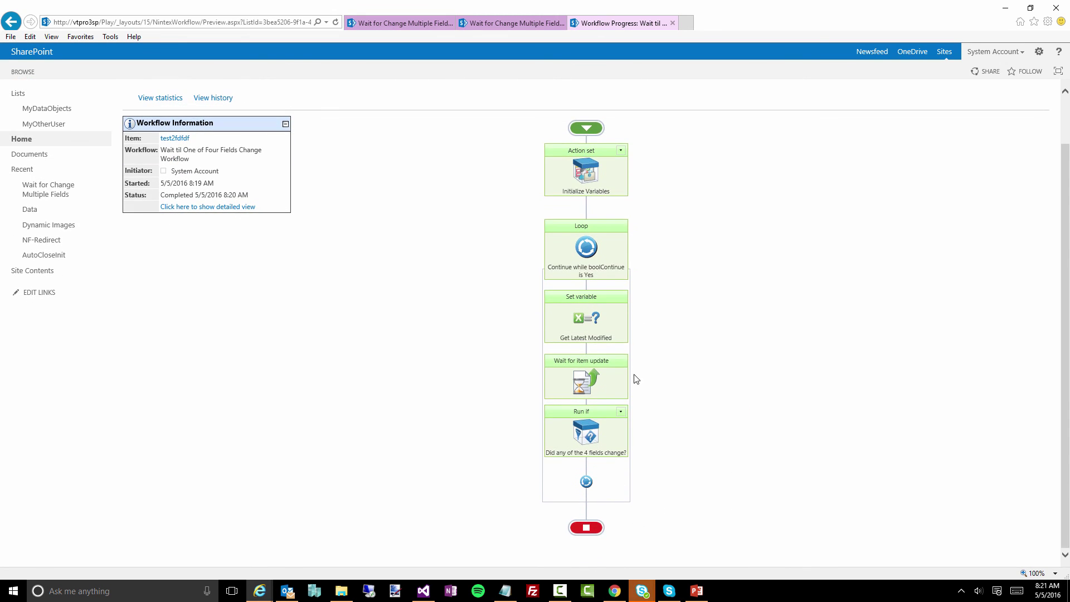
{"action": "mouse_move", "coordinate": [589, 382]}
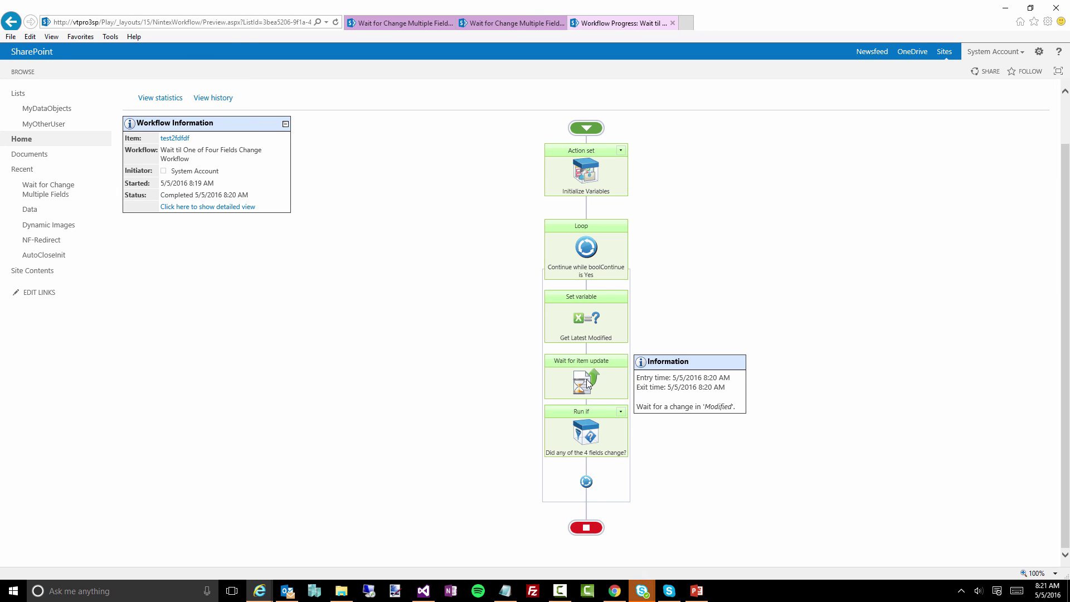
{"action": "left_click", "coordinate": [620, 412]}
{"action": "left_click", "coordinate": [585, 425]}
- Confirm the loop exited and the status reads Completed, then go back to the items list
{"action": "scroll", "coordinate": [580, 390], "scroll_direction": "down", "scroll_amount": 2}
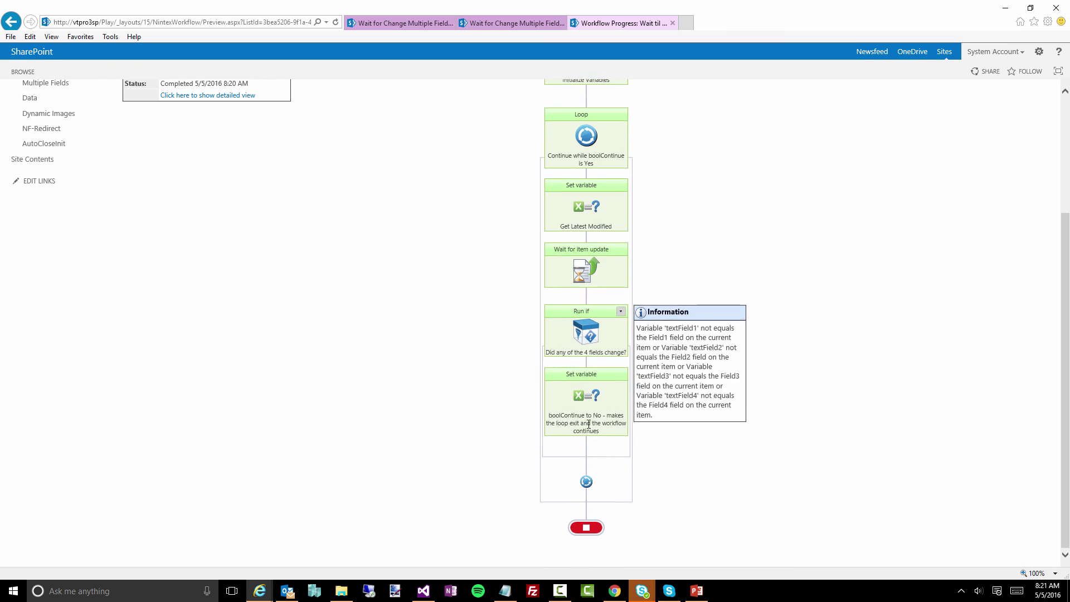
{"action": "mouse_move", "coordinate": [578, 333]}
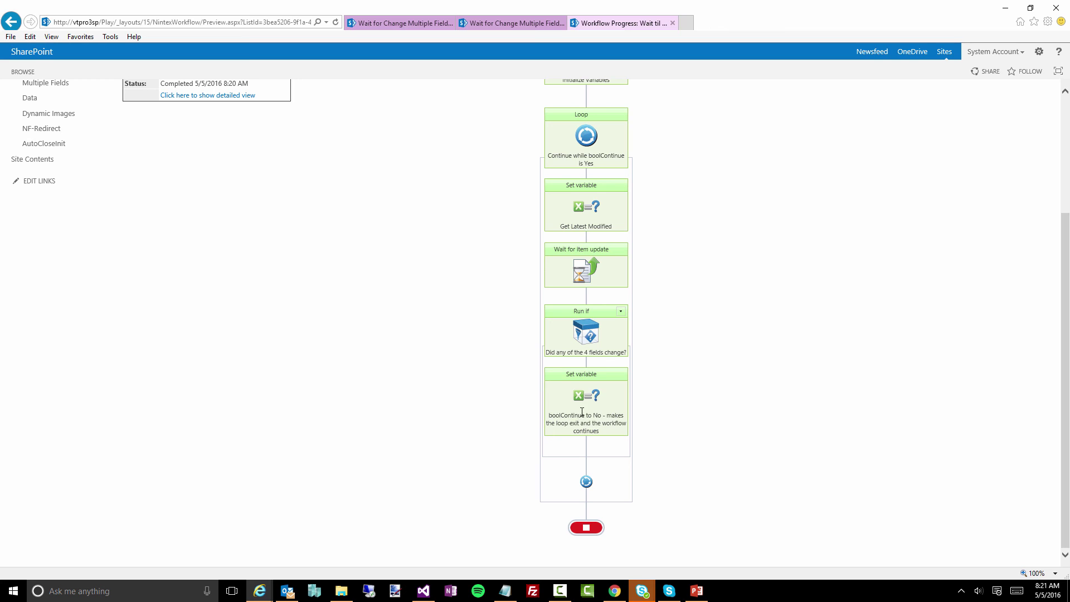
{"action": "mouse_move", "coordinate": [584, 153]}
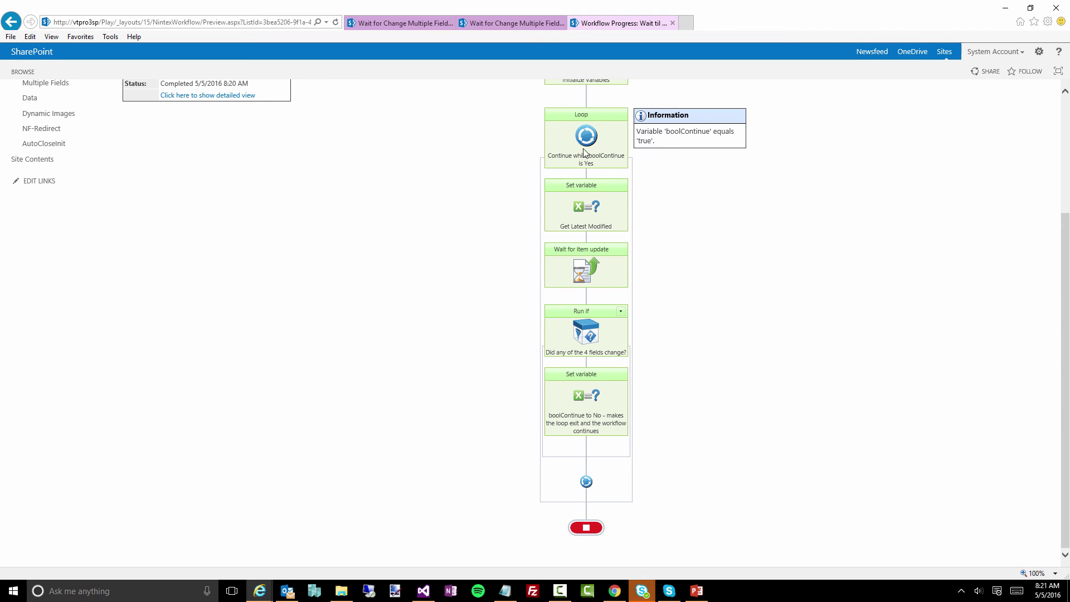
{"action": "scroll", "coordinate": [462, 427], "scroll_direction": "up", "scroll_amount": 3}
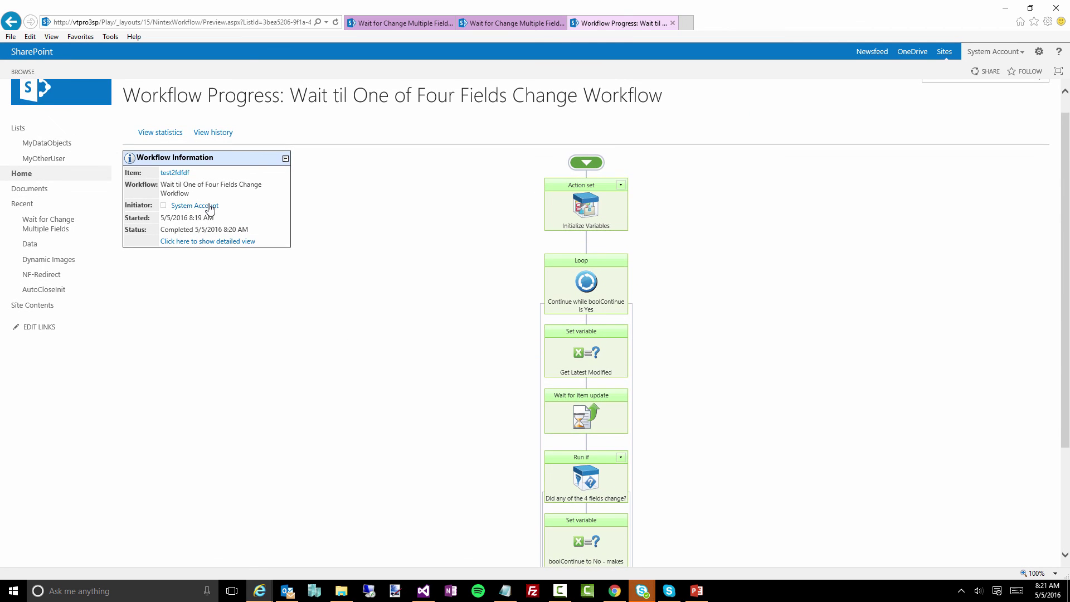
{"action": "left_click_drag", "start_coordinate": [194, 231], "coordinate": [161, 233]}
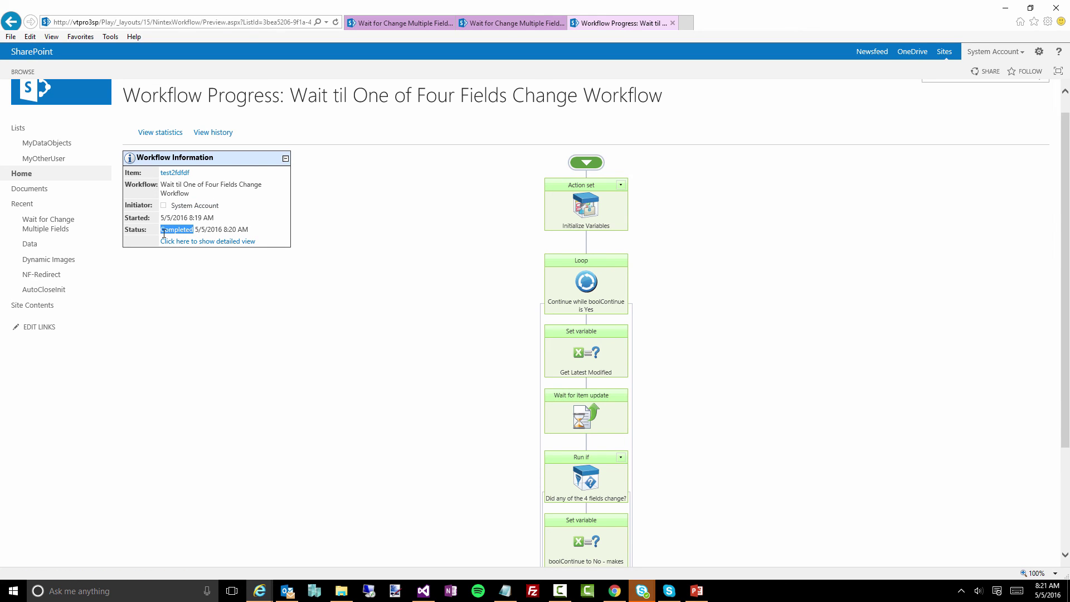
{"action": "left_click", "coordinate": [470, 25]}
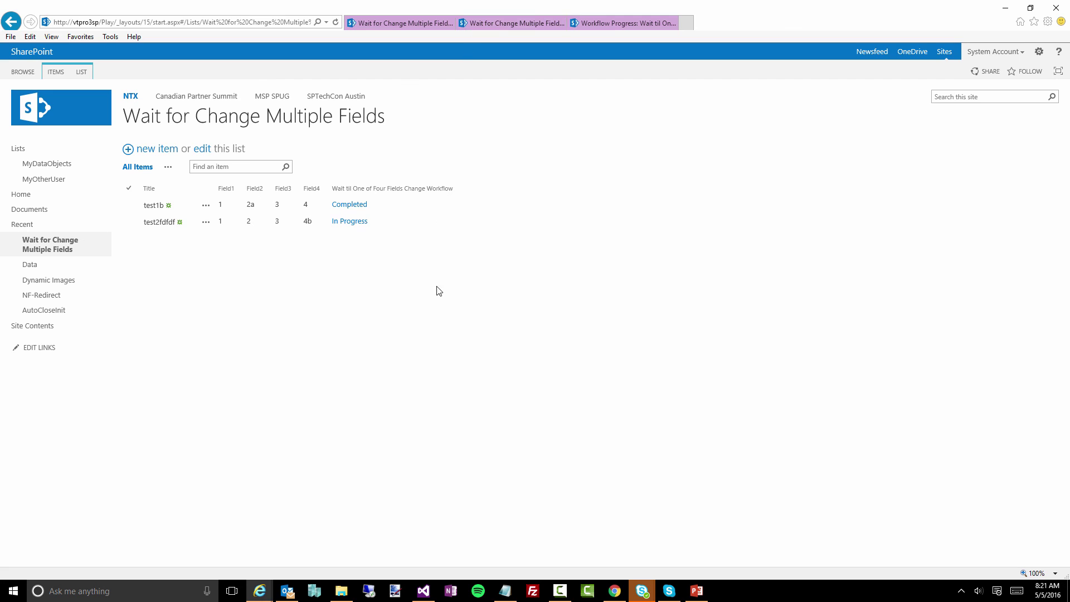
- Open test2fdfdf's workflow status from its row and show the progress page with Completed at 8:20 AM
{"action": "left_click", "coordinate": [356, 221]}
{"action": "left_click", "coordinate": [652, 23]}
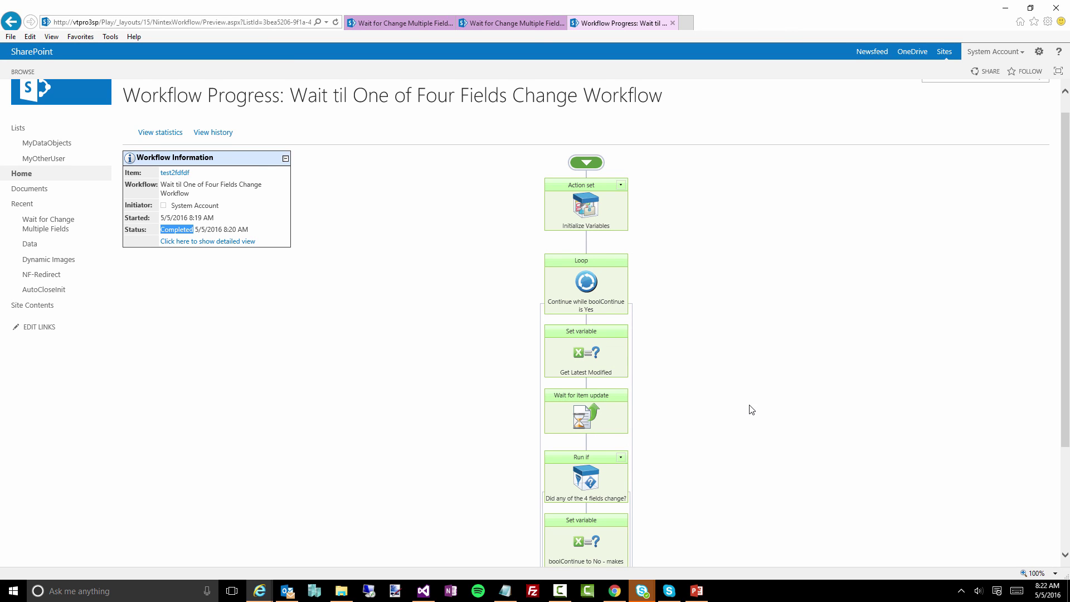
{"action": "scroll", "coordinate": [656, 334], "scroll_direction": "down", "scroll_amount": 1}
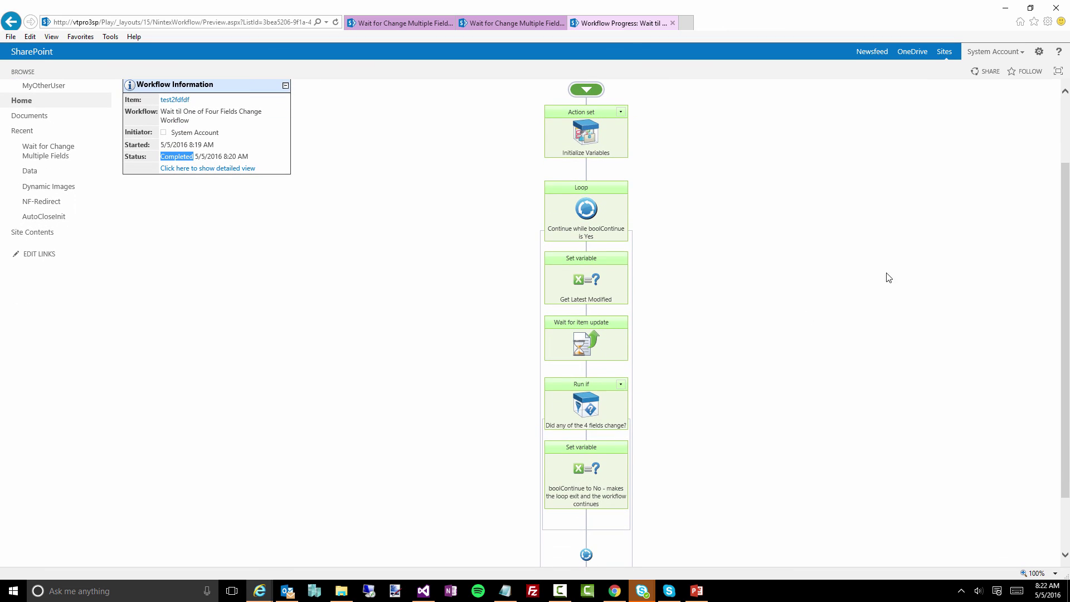